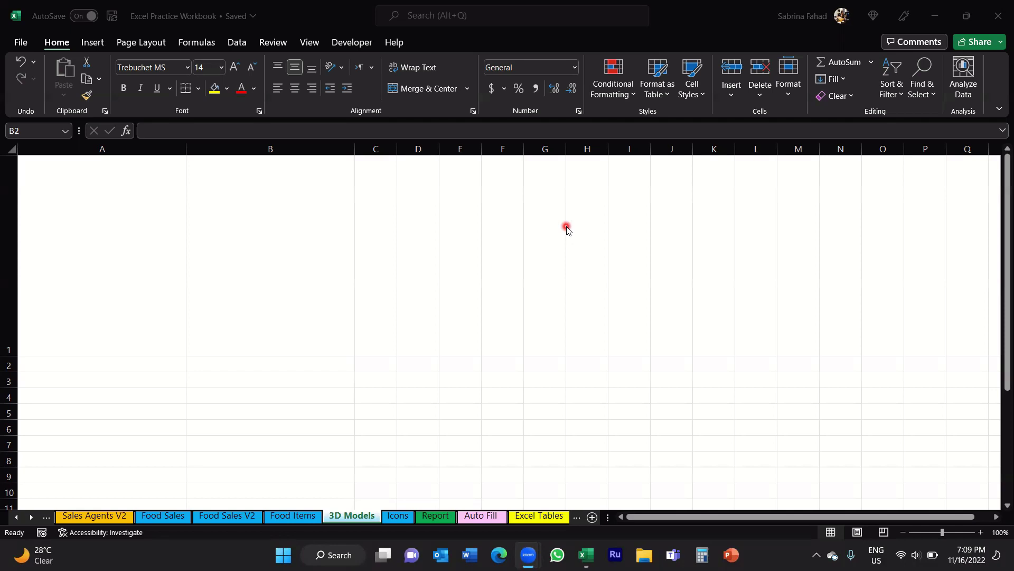
Select cell A1 and open the online library of stock 3D models for insertion
{"action": "left_click", "coordinate": [101, 178]}
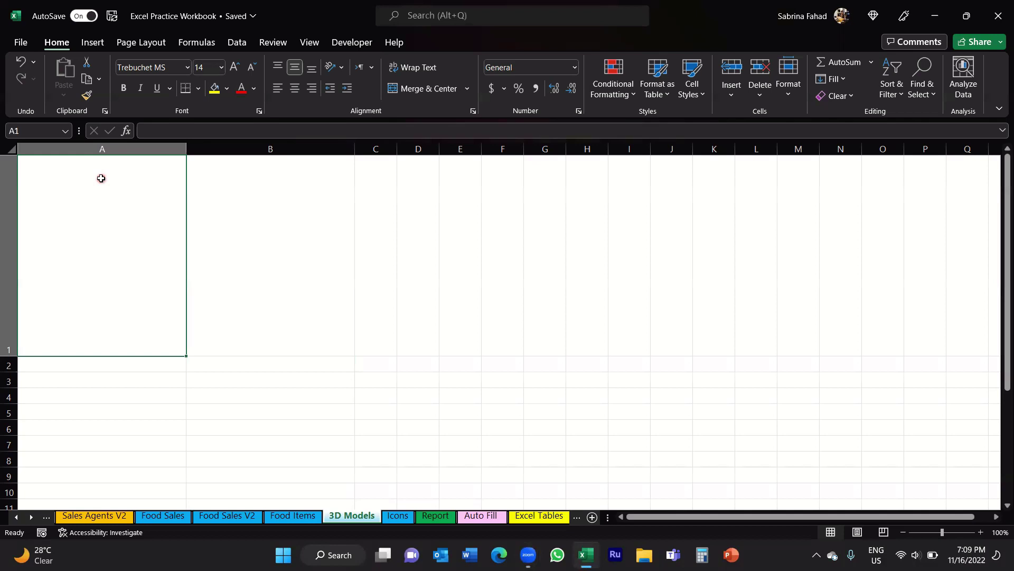
{"action": "left_click", "coordinate": [92, 48]}
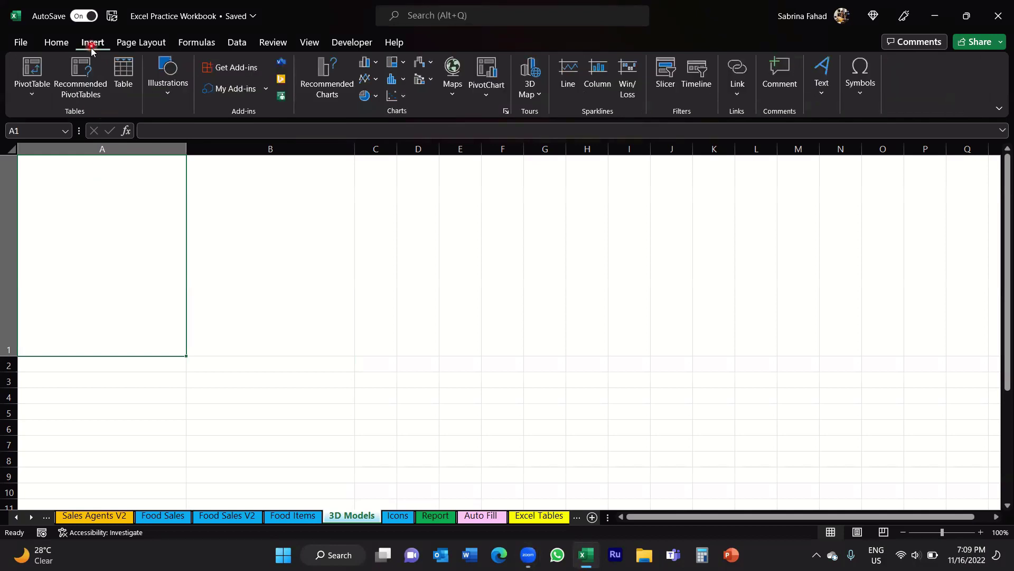
{"action": "left_click", "coordinate": [170, 72]}
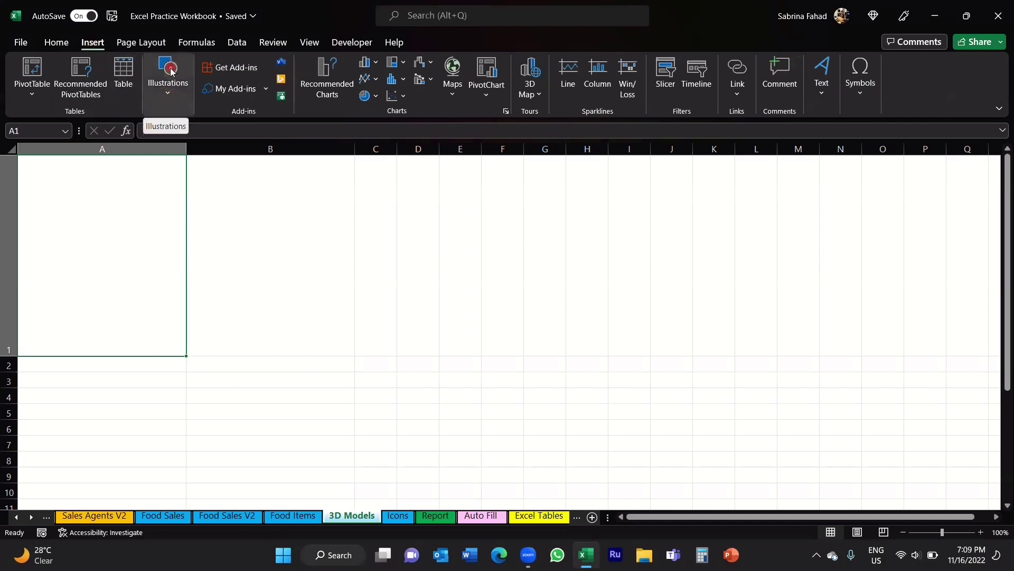
{"action": "left_click", "coordinate": [171, 73]}
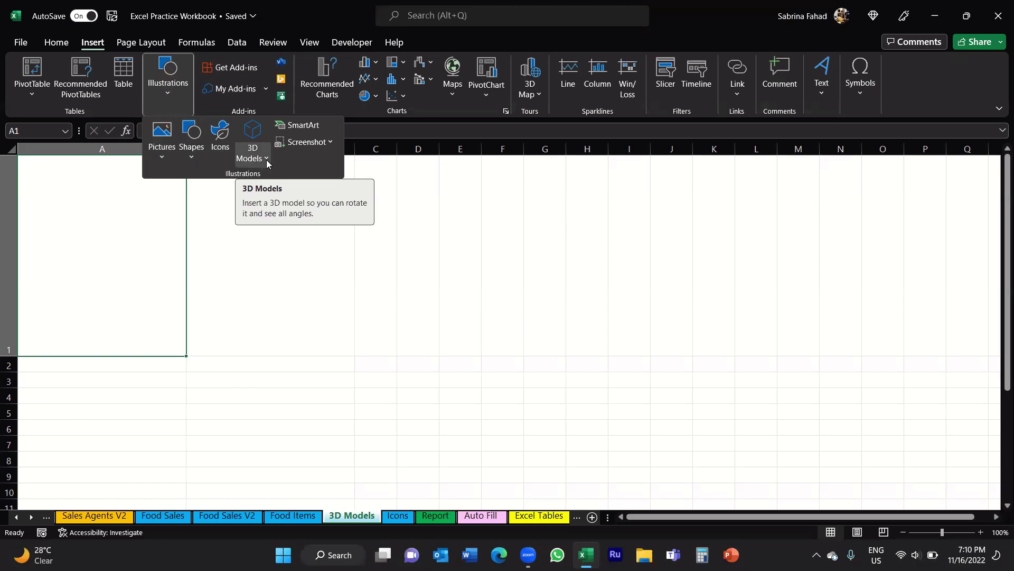
{"action": "left_click", "coordinate": [267, 161]}
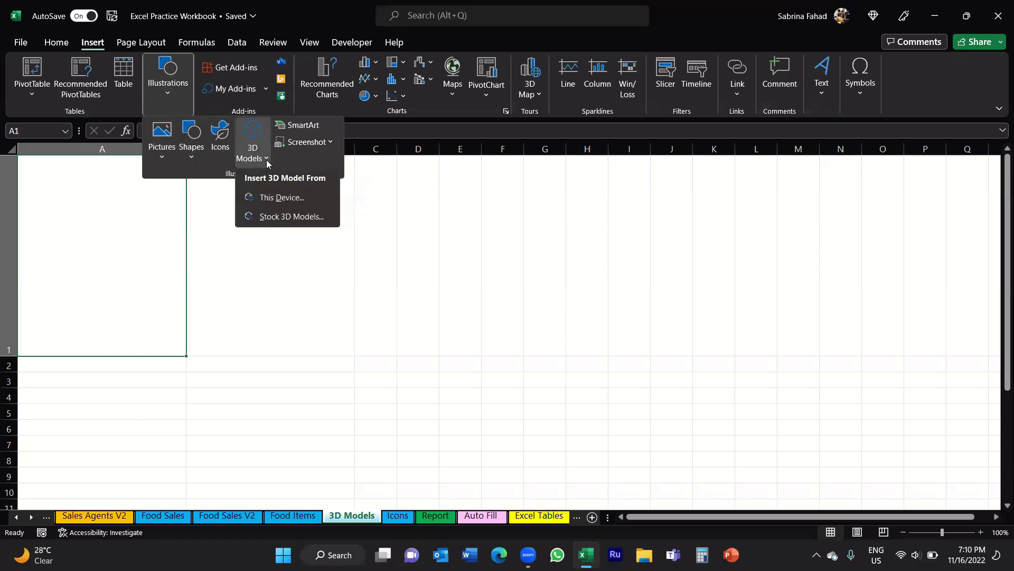
{"action": "left_click", "coordinate": [285, 217]}
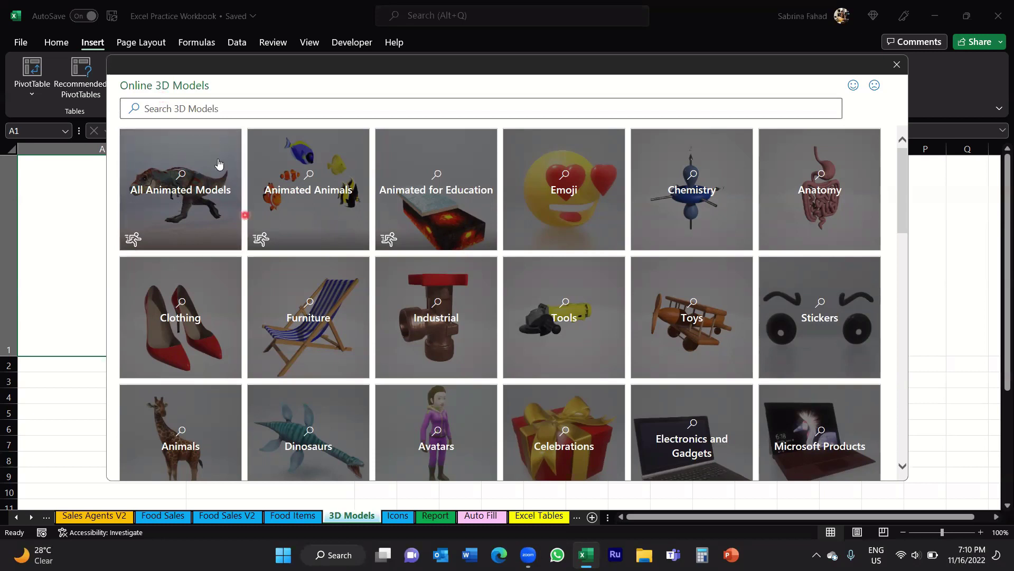
Look through the categories of the online 3D model library, from animated models down to medical ones
{"action": "left_click", "coordinate": [301, 151]}
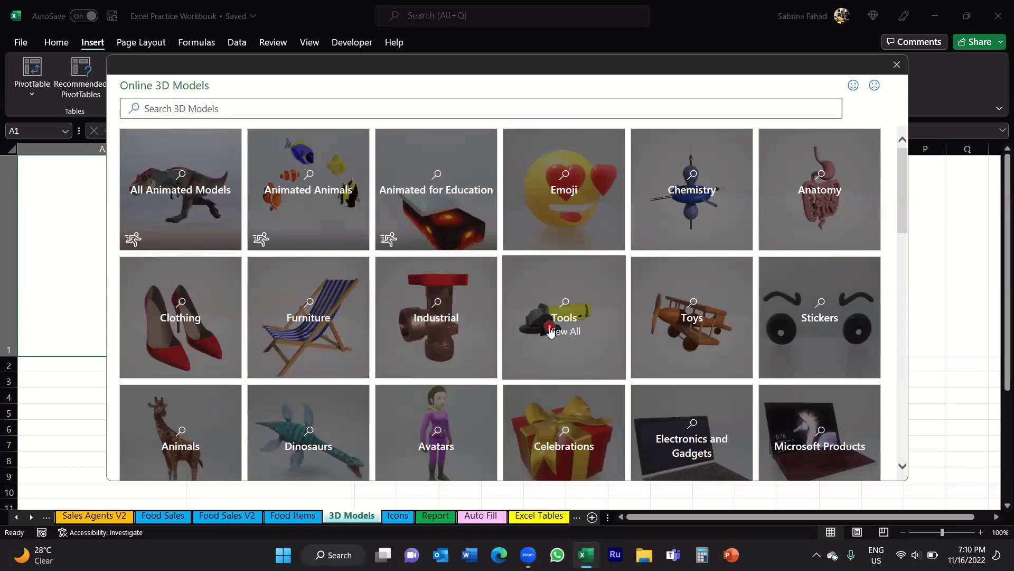
{"action": "scroll", "coordinate": [224, 345], "scroll_direction": "down", "scroll_amount": 2}
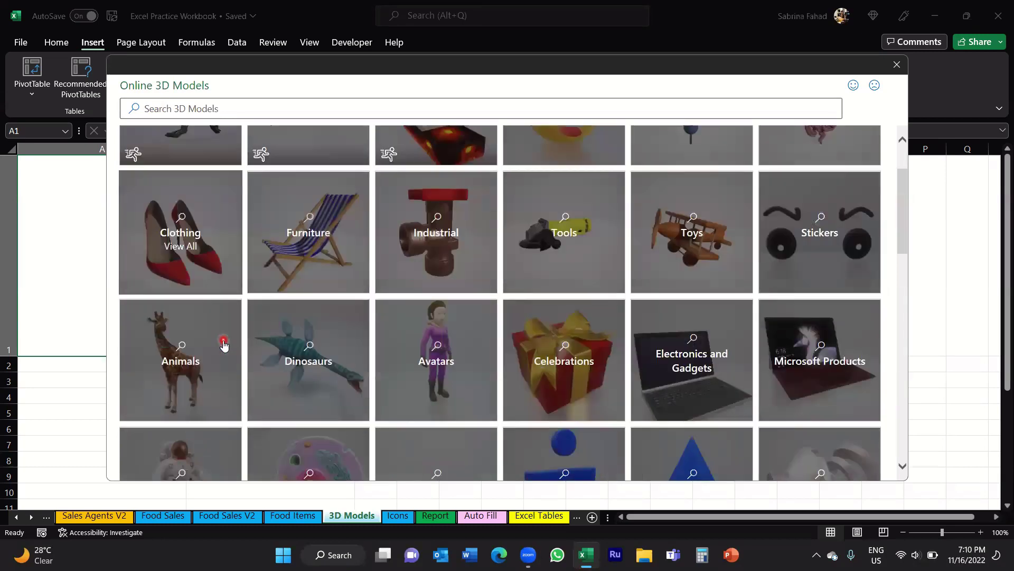
{"action": "scroll", "coordinate": [220, 347], "scroll_direction": "down", "scroll_amount": 1}
{"action": "scroll", "coordinate": [211, 349], "scroll_direction": "down", "scroll_amount": 2}
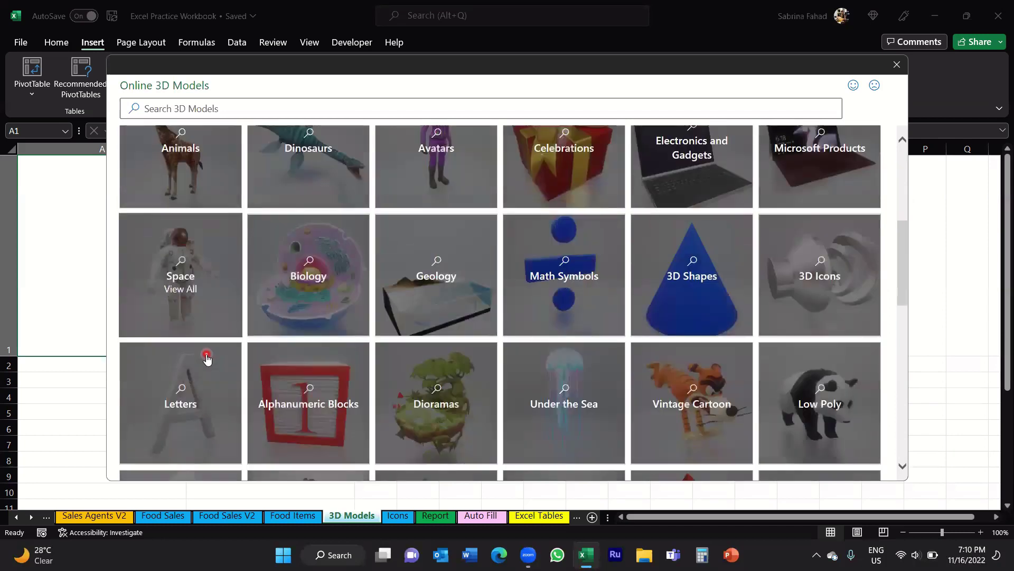
{"action": "scroll", "coordinate": [206, 359], "scroll_direction": "down", "scroll_amount": 5}
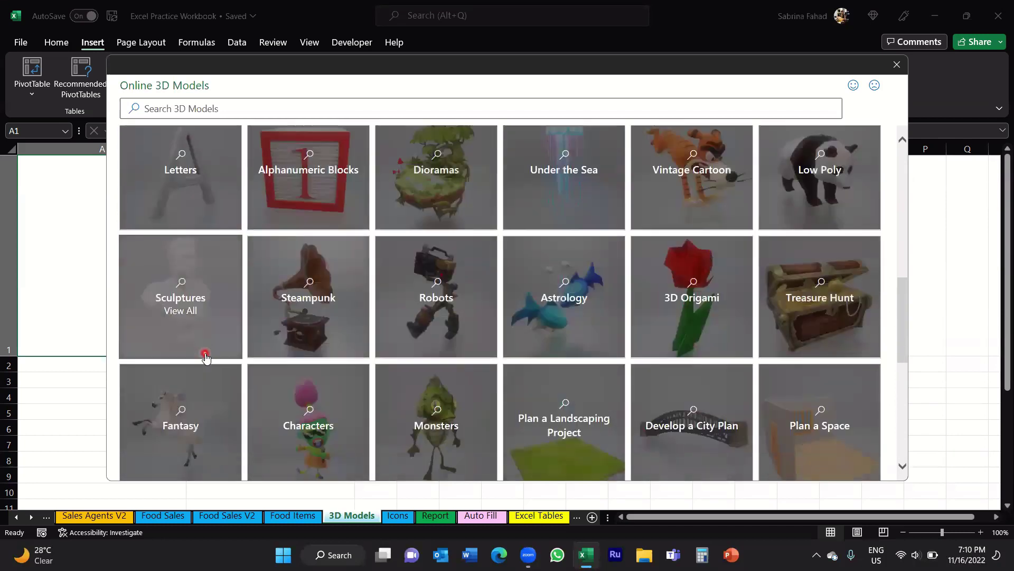
{"action": "scroll", "coordinate": [206, 358], "scroll_direction": "down", "scroll_amount": 8}
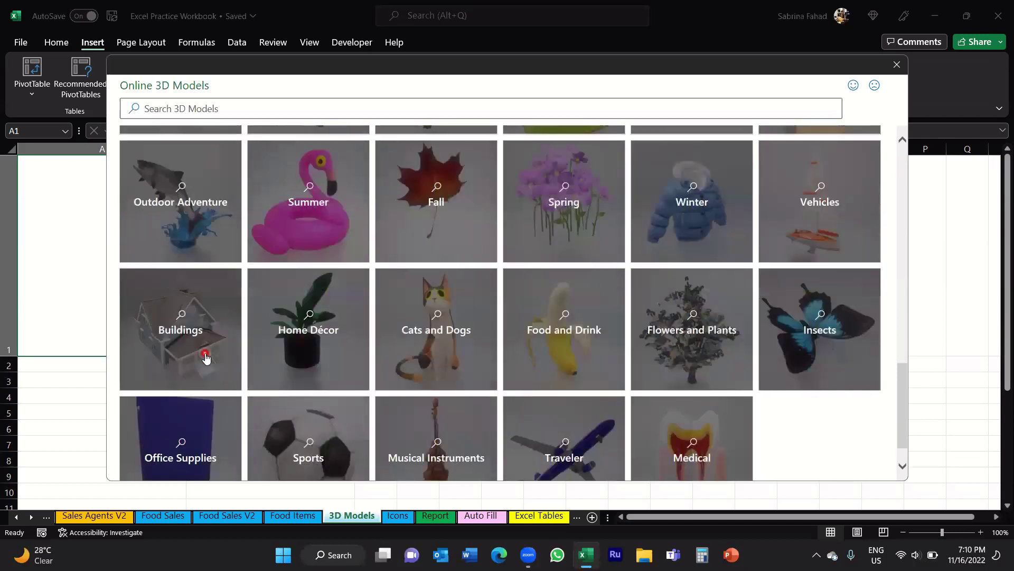
{"action": "scroll", "coordinate": [206, 358], "scroll_direction": "down", "scroll_amount": 1}
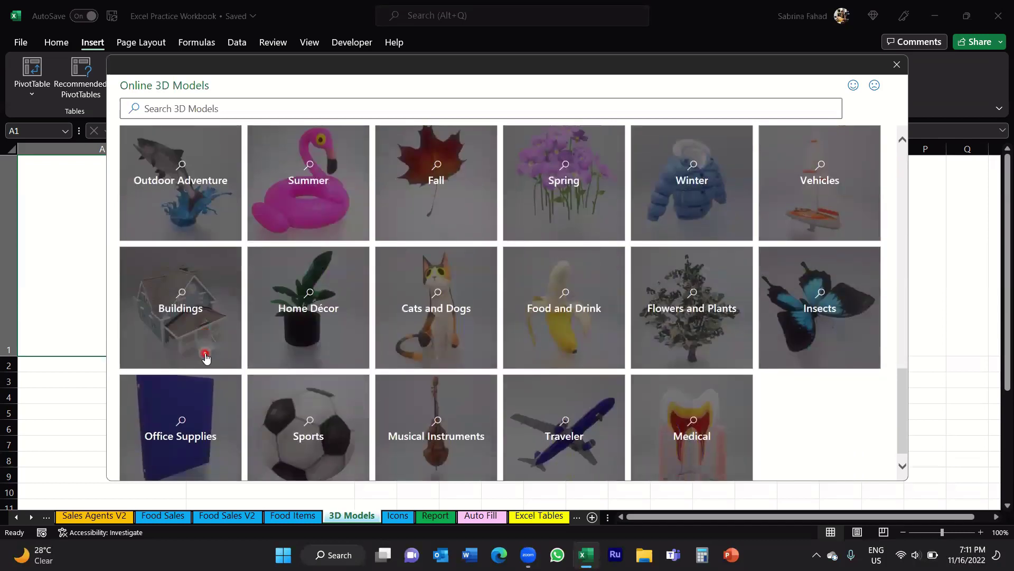
{"action": "scroll", "coordinate": [205, 357], "scroll_direction": "up", "scroll_amount": 10}
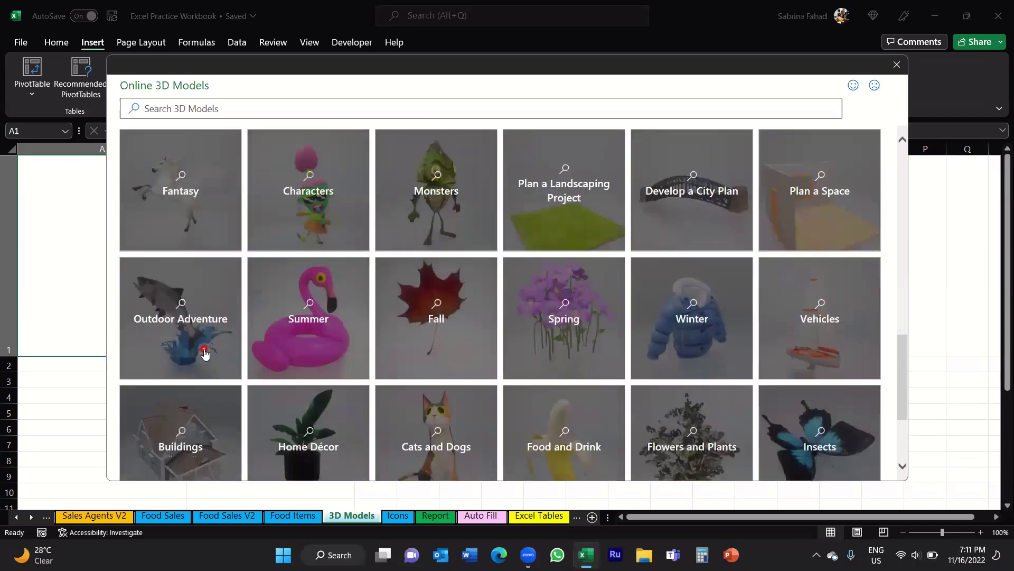
{"action": "scroll", "coordinate": [205, 353], "scroll_direction": "up", "scroll_amount": 5}
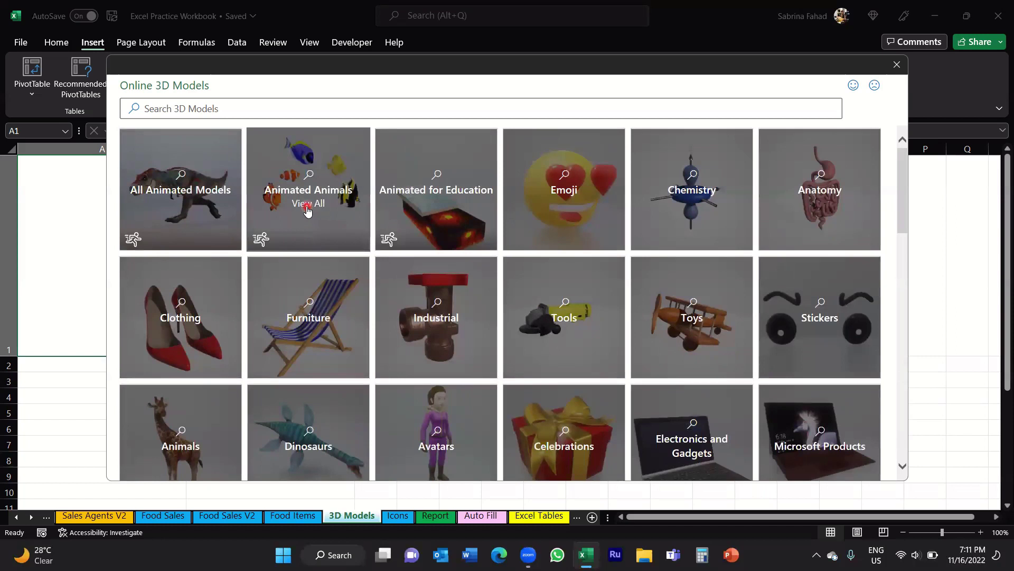
Insert the sitting black-and-brown dog with paw prints from the Animated Animals category and place it in cell A1
{"action": "left_click", "coordinate": [308, 206]}
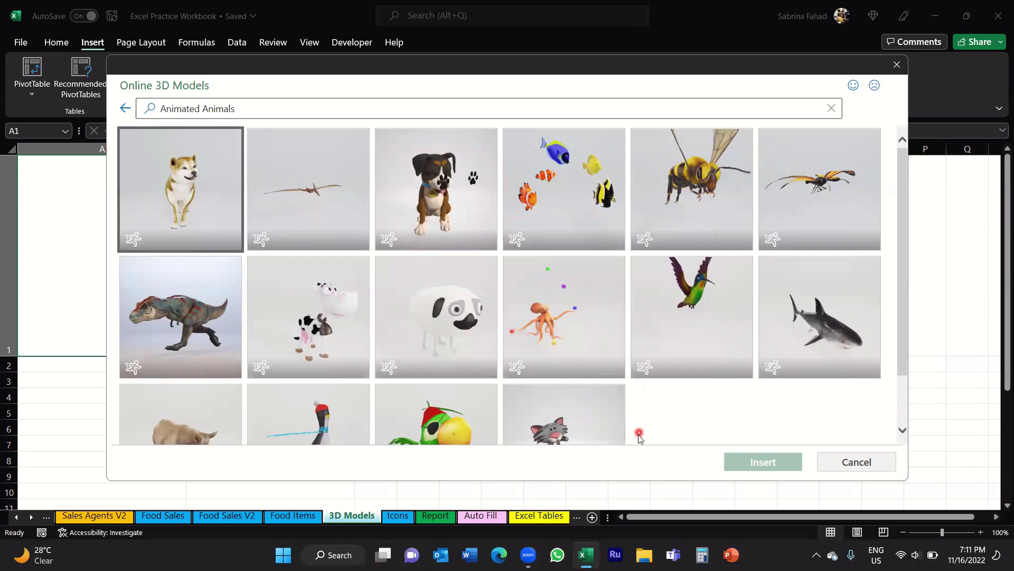
{"action": "scroll", "coordinate": [637, 433], "scroll_direction": "down", "scroll_amount": 1}
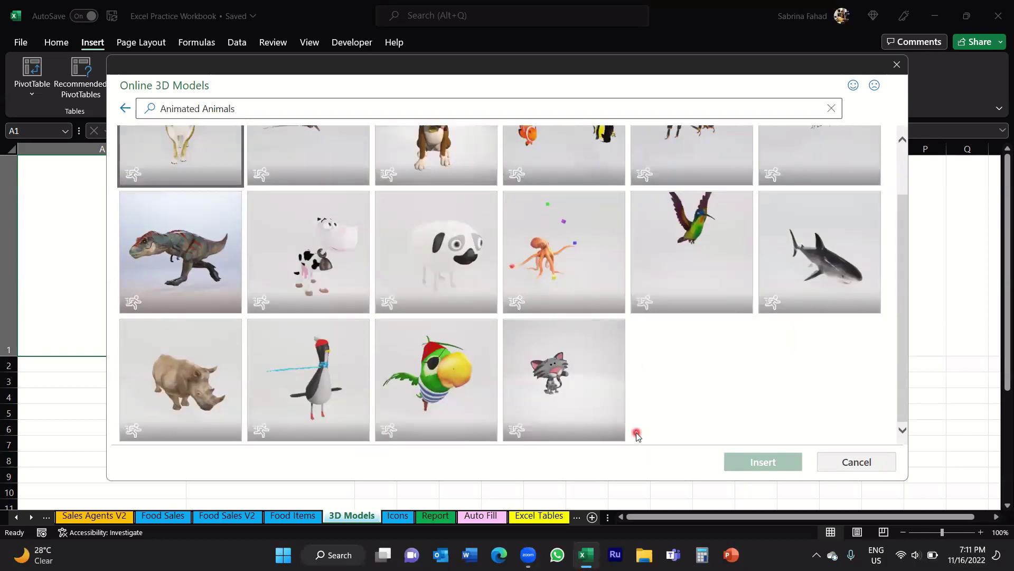
{"action": "scroll", "coordinate": [638, 434], "scroll_direction": "up", "scroll_amount": 1}
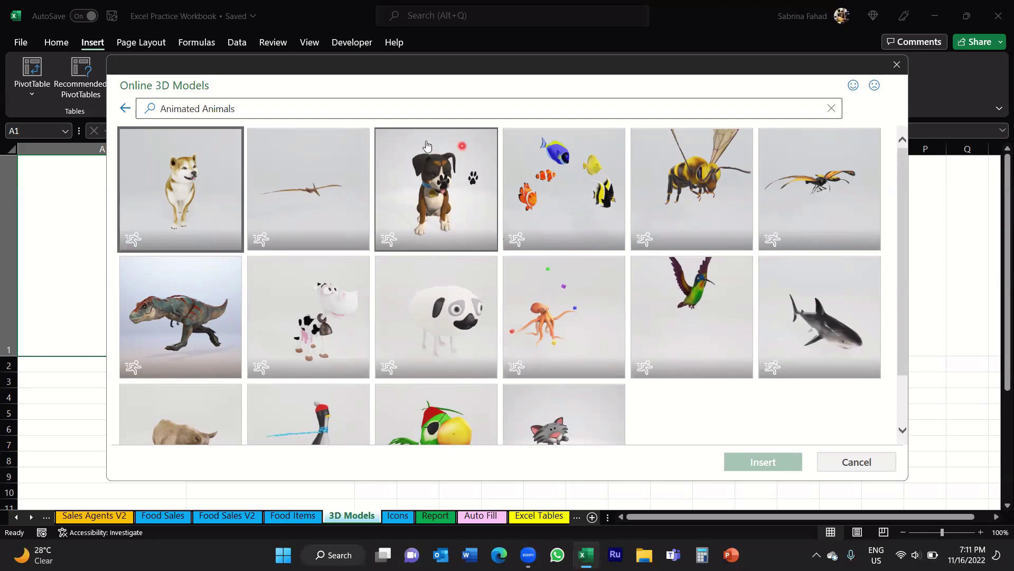
{"action": "left_click", "coordinate": [434, 207]}
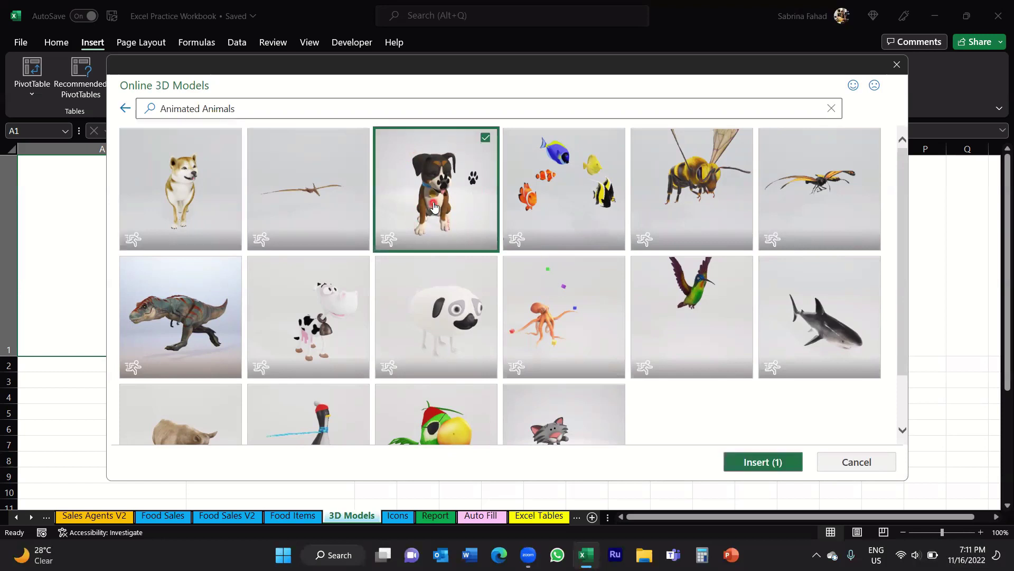
{"action": "left_click", "coordinate": [742, 463]}
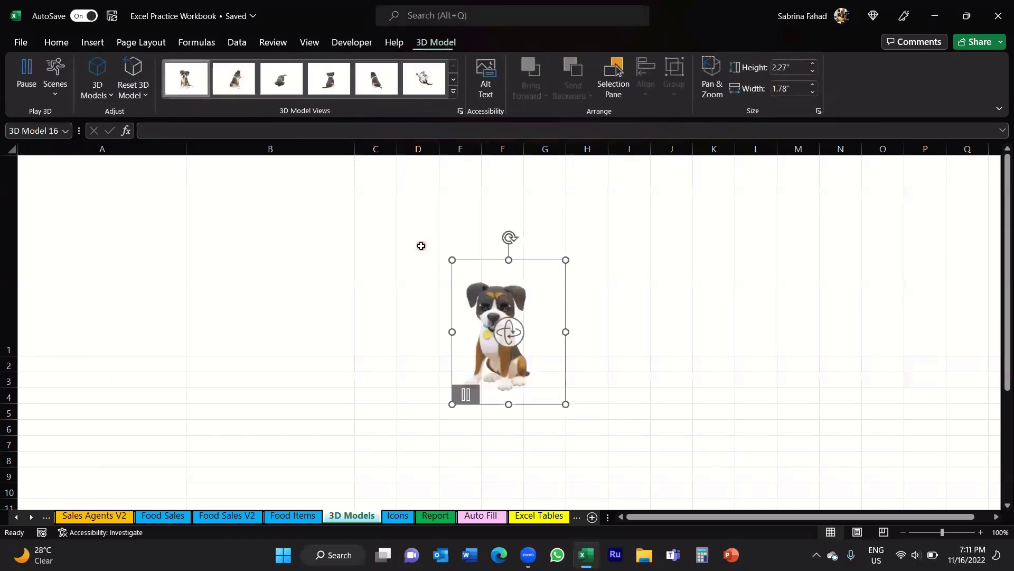
{"action": "left_click_drag", "start_coordinate": [510, 352], "coordinate": [152, 242]}
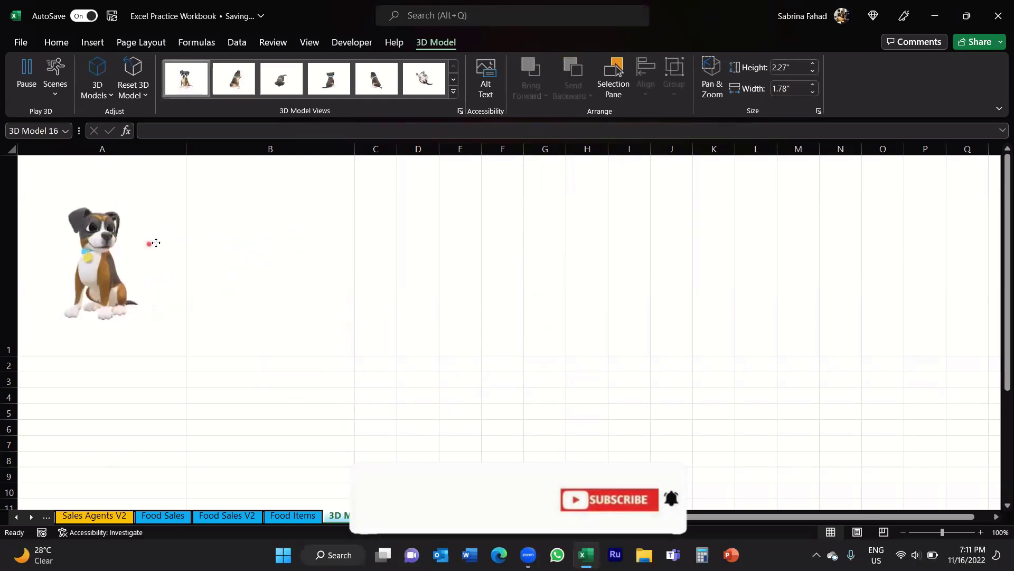
Try the five other preset 3D model views on the dog, including rear and underside, and return it to the first front view
{"action": "left_click", "coordinate": [79, 242]}
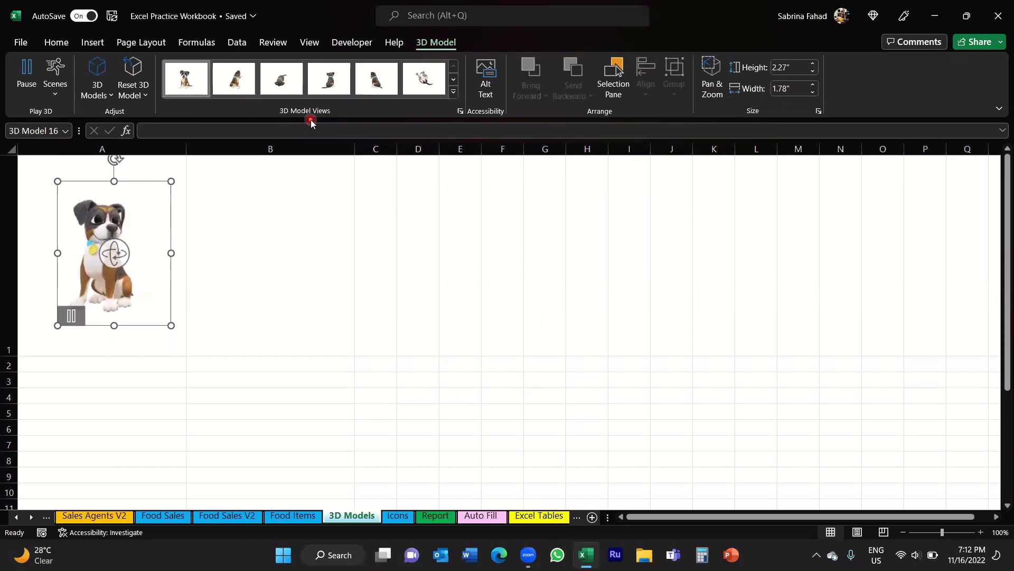
{"action": "left_click", "coordinate": [239, 84]}
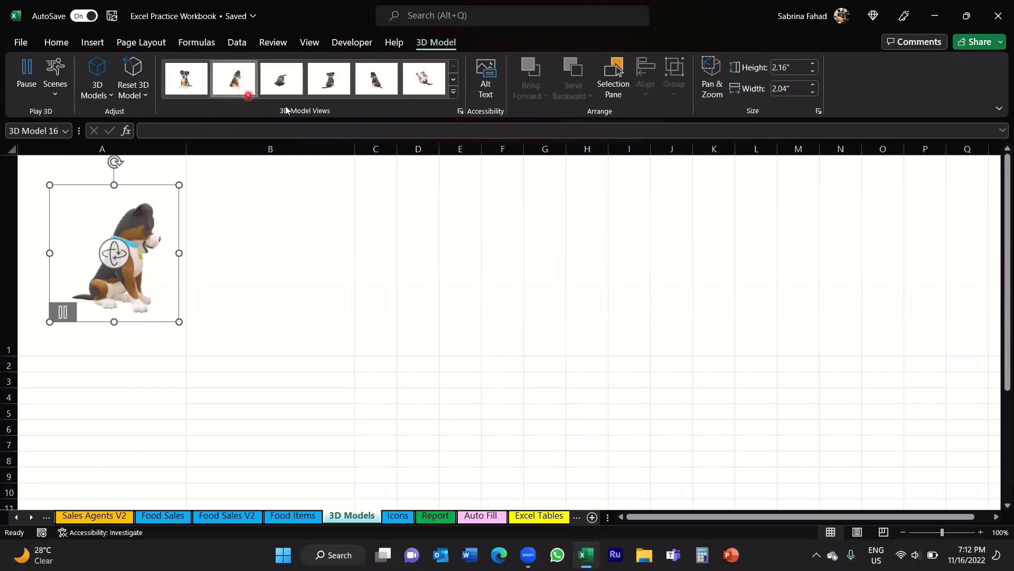
{"action": "left_click", "coordinate": [295, 83]}
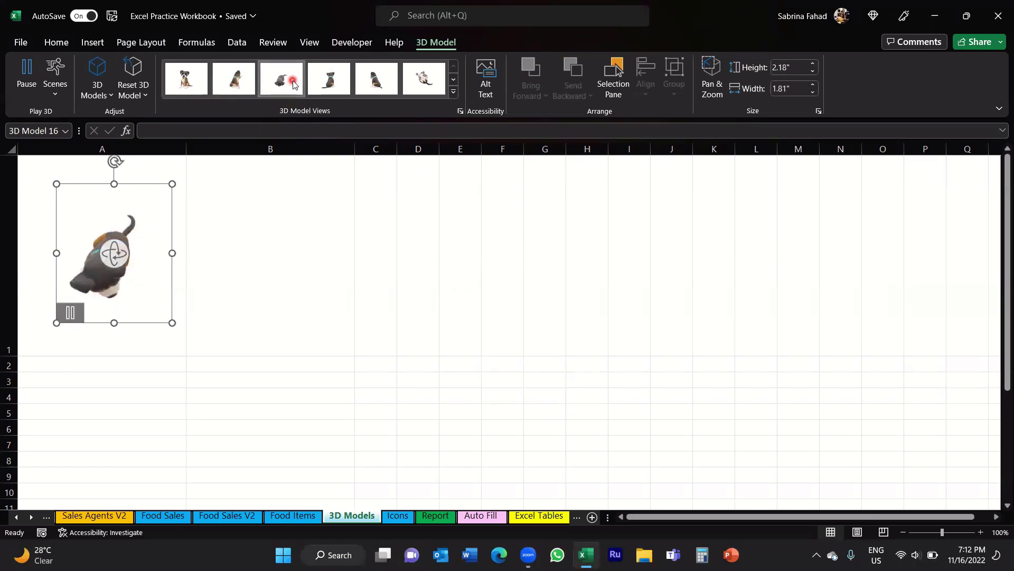
{"action": "left_click", "coordinate": [337, 80]}
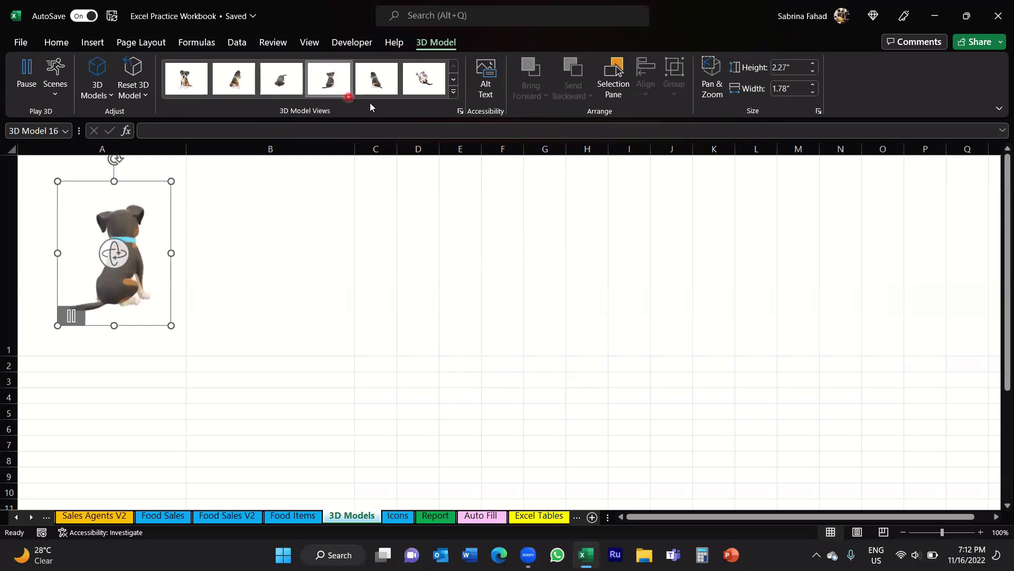
{"action": "left_click", "coordinate": [377, 79]}
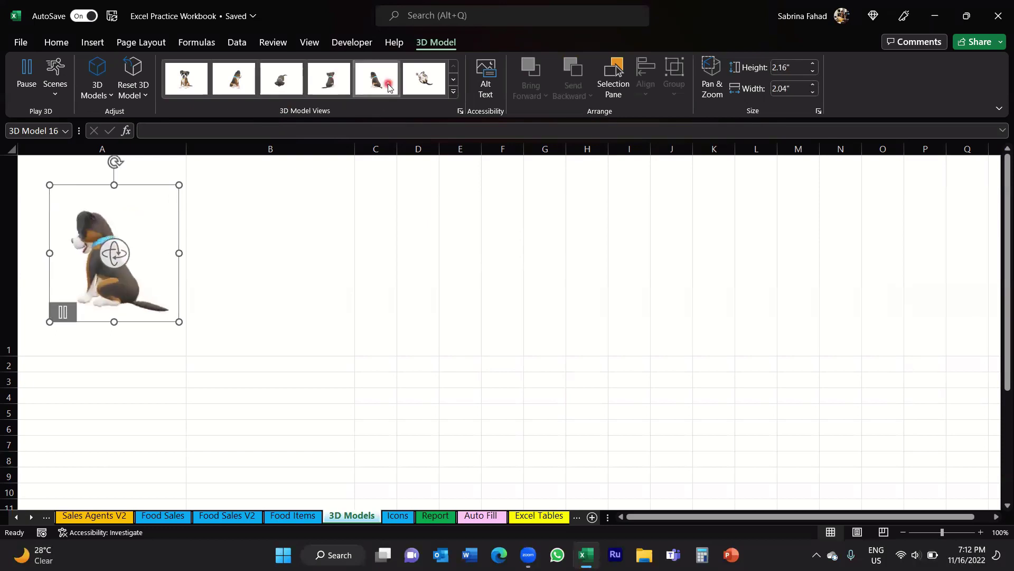
{"action": "left_click", "coordinate": [435, 88]}
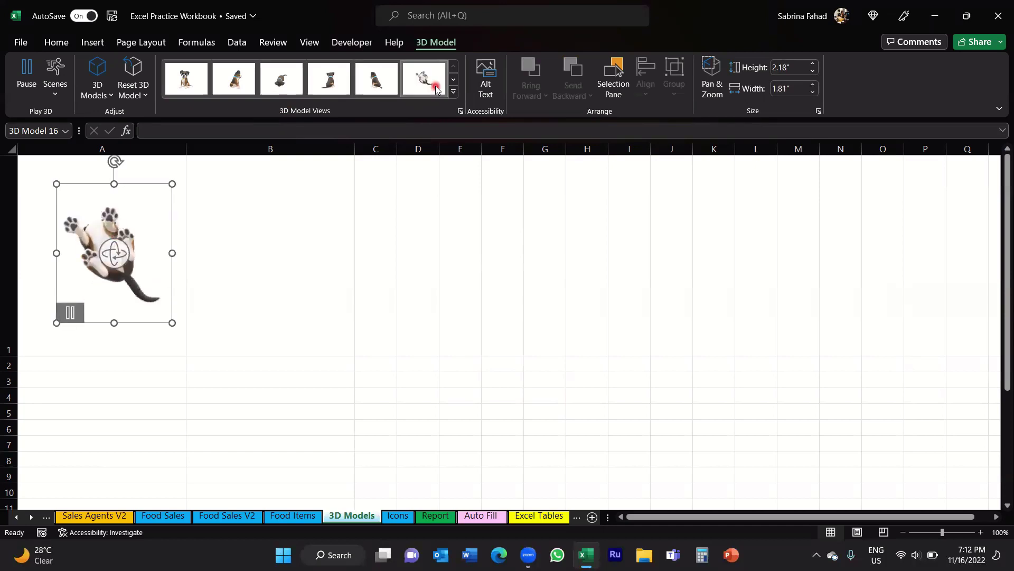
{"action": "left_click", "coordinate": [192, 80]}
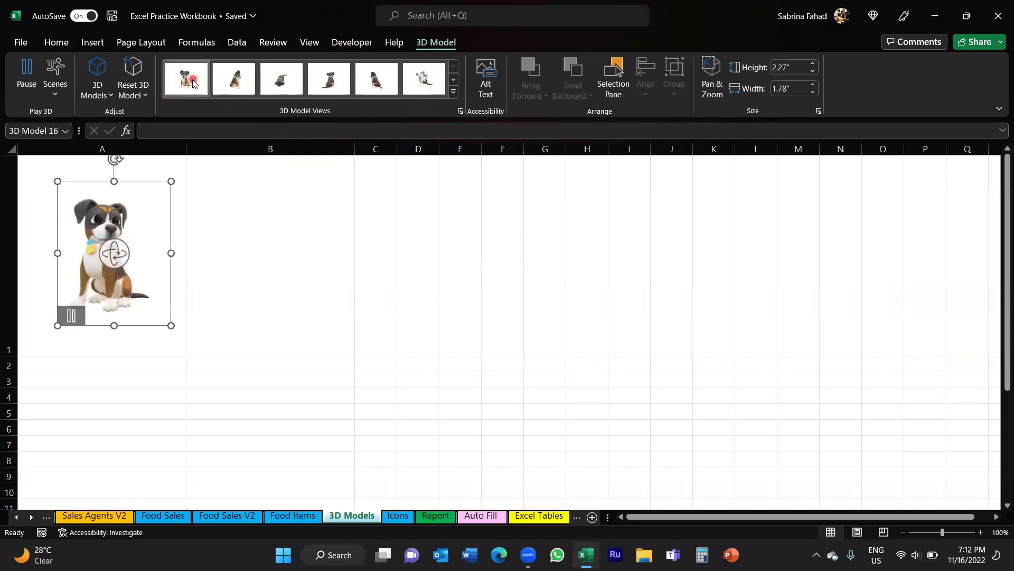
Turn the dog model in 3D so it faces left, and move it slightly lower in column A
{"action": "left_click", "coordinate": [245, 242]}
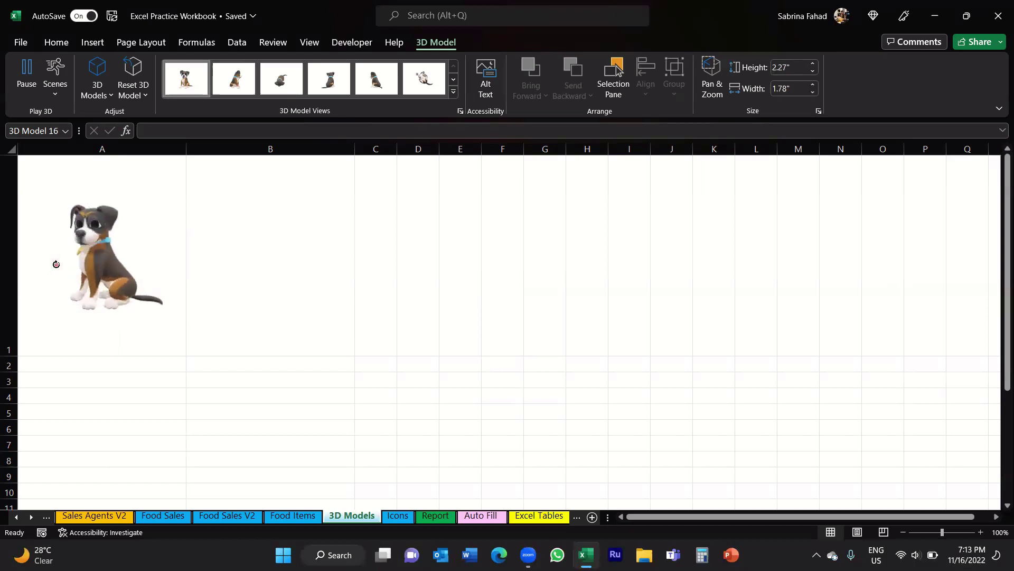
{"action": "left_click", "coordinate": [56, 264]}
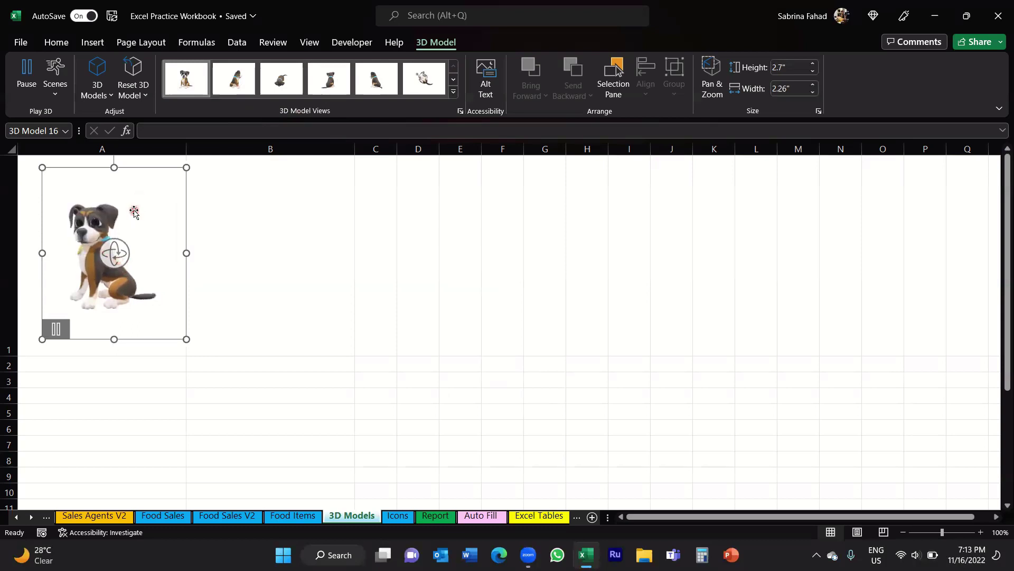
{"action": "left_click_drag", "start_coordinate": [132, 210], "coordinate": [129, 248]}
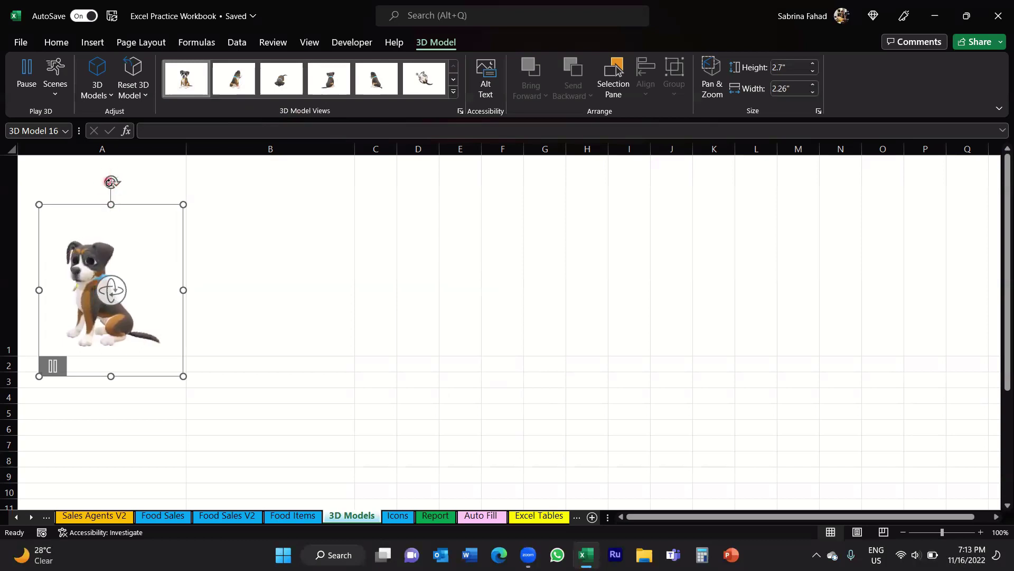
Tilt the dog slightly counterclockwise, adjust its 3D angle, and fit it back into cell A1 at about 2.91" high by 2.36" wide
{"action": "mouse_move", "coordinate": [110, 183]}
{"action": "left_mouse_down"}
{"action": "mouse_move", "coordinate": [118, 177]}
{"action": "mouse_move", "coordinate": [144, 197]}
{"action": "mouse_move", "coordinate": [160, 256]}
{"action": "mouse_move", "coordinate": [145, 310]}
{"action": "mouse_move", "coordinate": [62, 320]}
{"action": "mouse_move", "coordinate": [70, 228]}
{"action": "mouse_move", "coordinate": [129, 218]}
{"action": "mouse_move", "coordinate": [150, 314]}
{"action": "mouse_move", "coordinate": [45, 302]}
{"action": "mouse_move", "coordinate": [93, 202]}
{"action": "mouse_move", "coordinate": [118, 211]}
{"action": "mouse_move", "coordinate": [113, 181]}
{"action": "mouse_move", "coordinate": [103, 183]}
{"action": "left_mouse_up"}
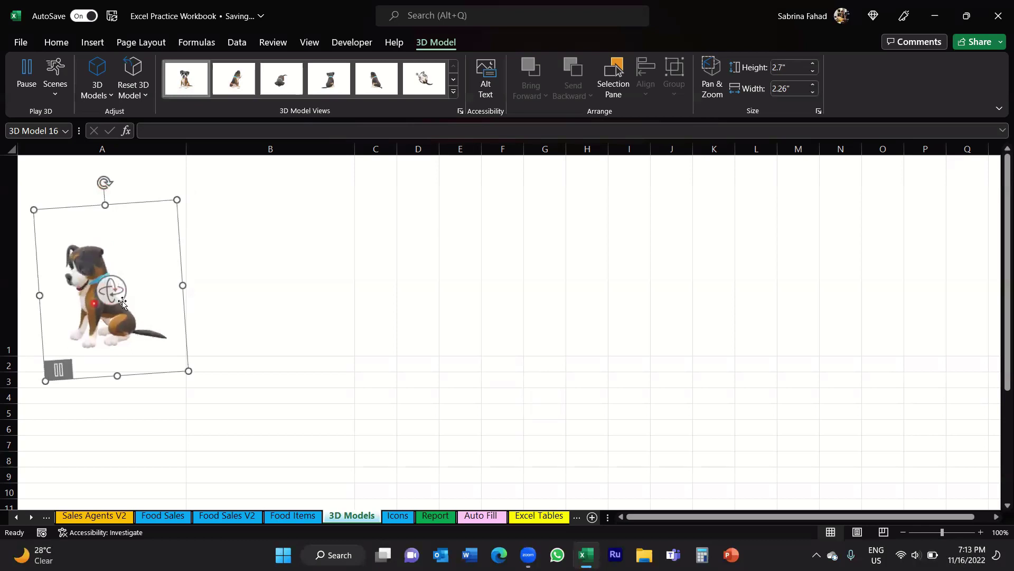
{"action": "mouse_move", "coordinate": [112, 290]}
{"action": "left_mouse_down"}
{"action": "mouse_move", "coordinate": [132, 290]}
{"action": "mouse_move", "coordinate": [136, 271]}
{"action": "mouse_move", "coordinate": [40, 306]}
{"action": "mouse_move", "coordinate": [61, 324]}
{"action": "mouse_move", "coordinate": [140, 314]}
{"action": "mouse_move", "coordinate": [201, 267]}
{"action": "mouse_move", "coordinate": [244, 326]}
{"action": "mouse_move", "coordinate": [302, 304]}
{"action": "mouse_move", "coordinate": [190, 312]}
{"action": "mouse_move", "coordinate": [119, 335]}
{"action": "mouse_move", "coordinate": [103, 281]}
{"action": "left_mouse_up"}
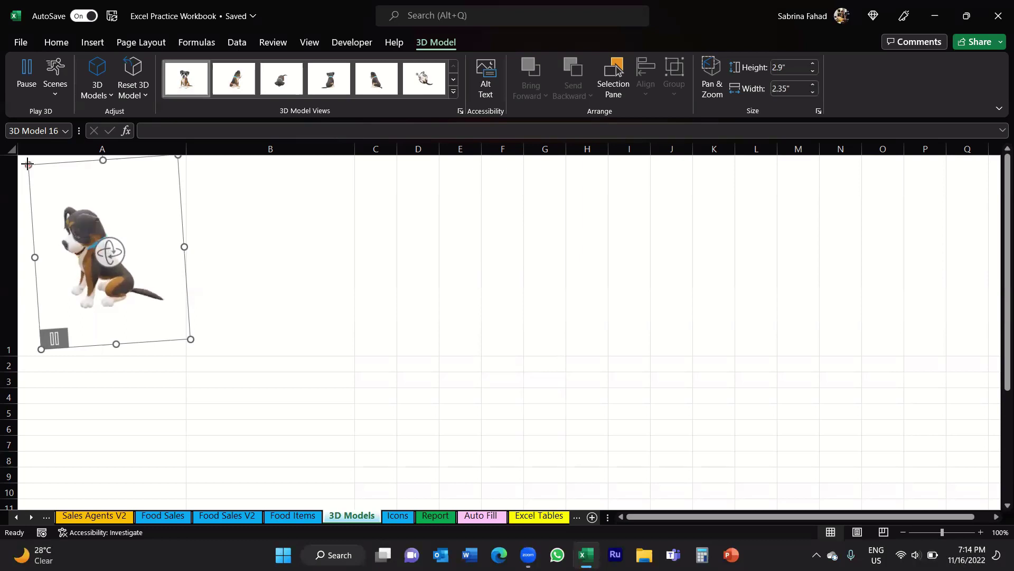
{"action": "mouse_move", "coordinate": [29, 165]}
{"action": "left_mouse_down"}
{"action": "mouse_move", "coordinate": [66, 205]}
{"action": "mouse_move", "coordinate": [31, 163]}
{"action": "left_mouse_up"}
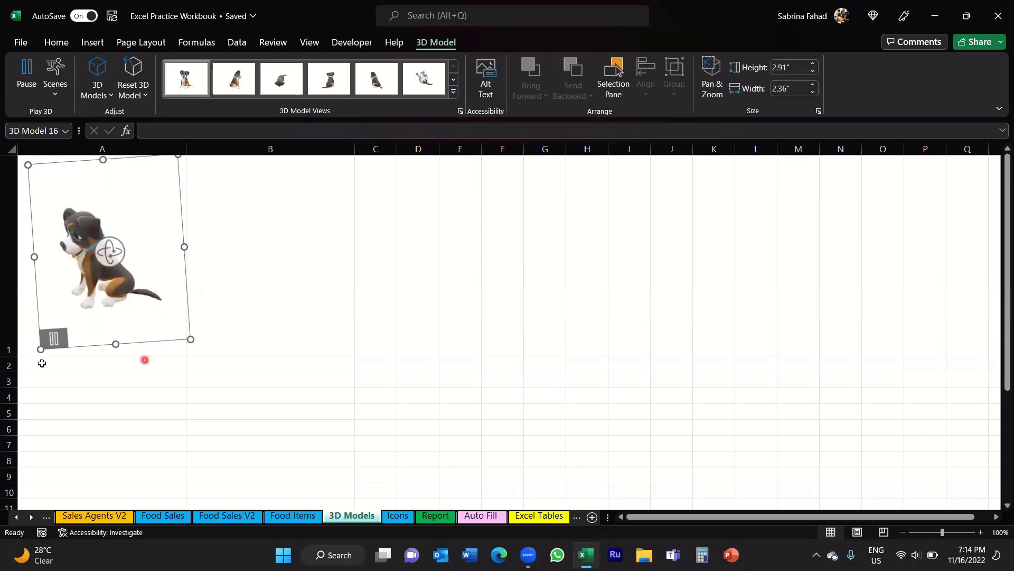
Pause the dog model's animation and resume playing it
{"action": "left_click", "coordinate": [55, 339]}
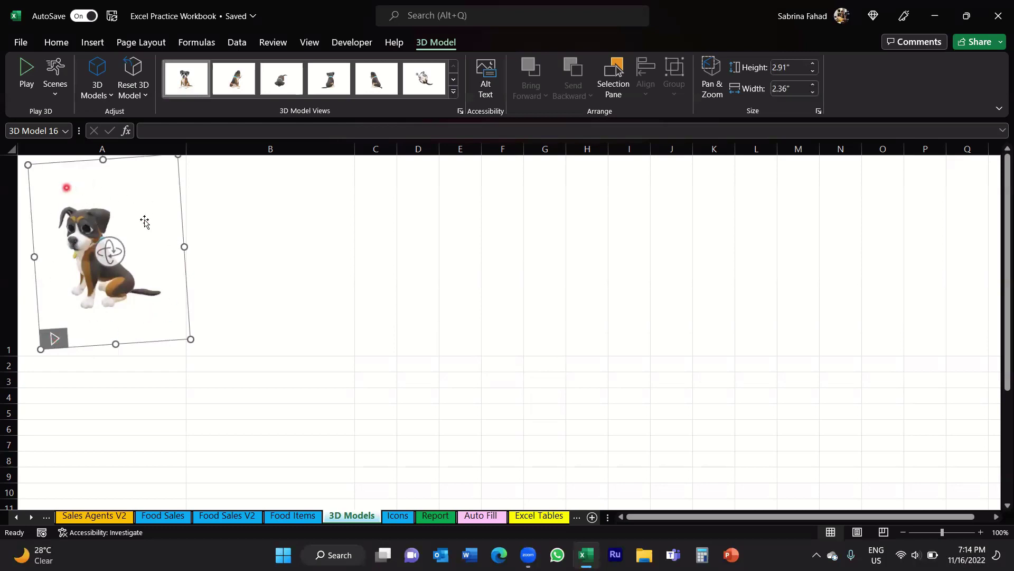
{"action": "left_click", "coordinate": [55, 339]}
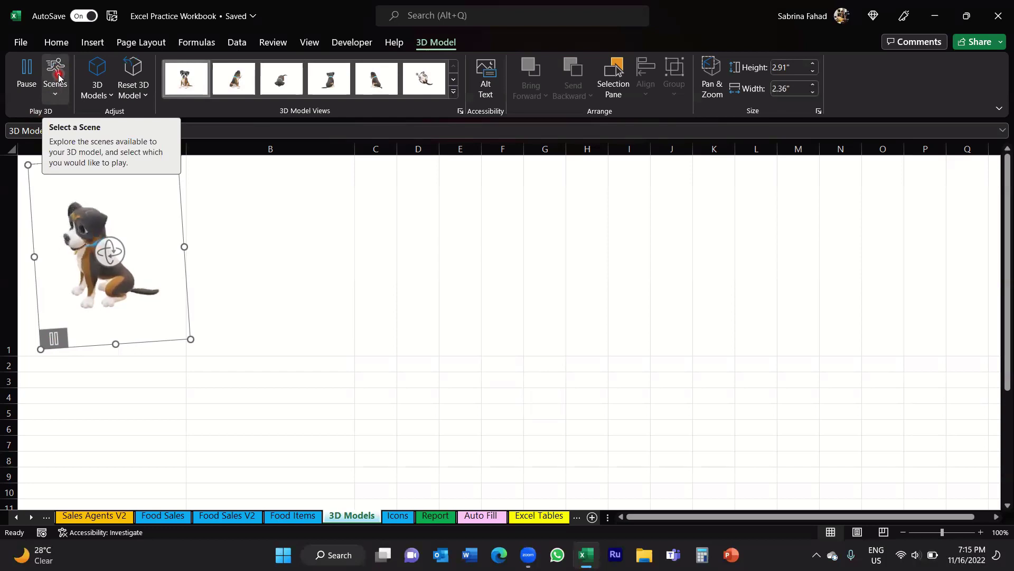
Switch the dog's model animation to Scene 2, Scene 3, and finally Scene 4
{"action": "left_click", "coordinate": [58, 93]}
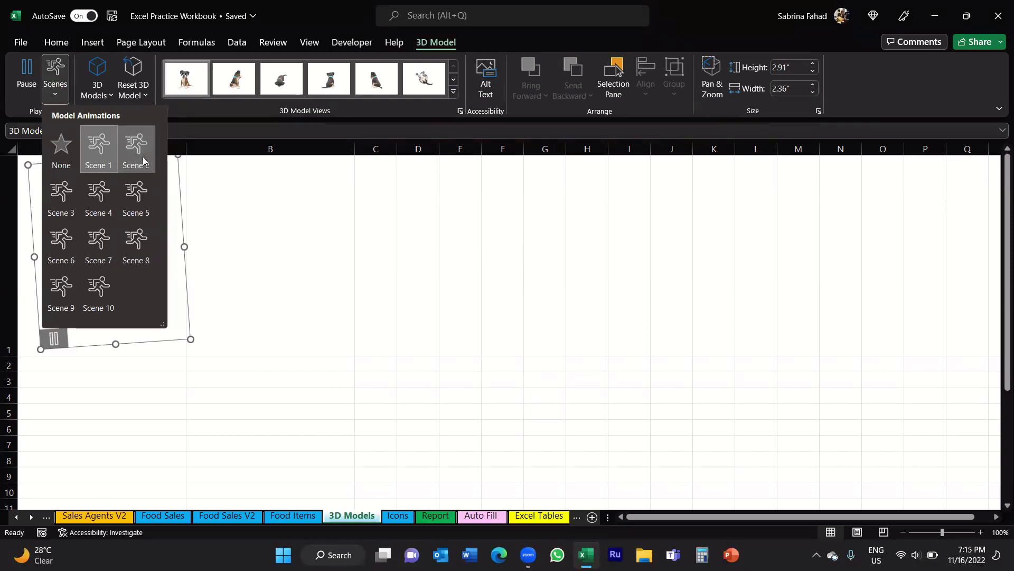
{"action": "left_click", "coordinate": [137, 144]}
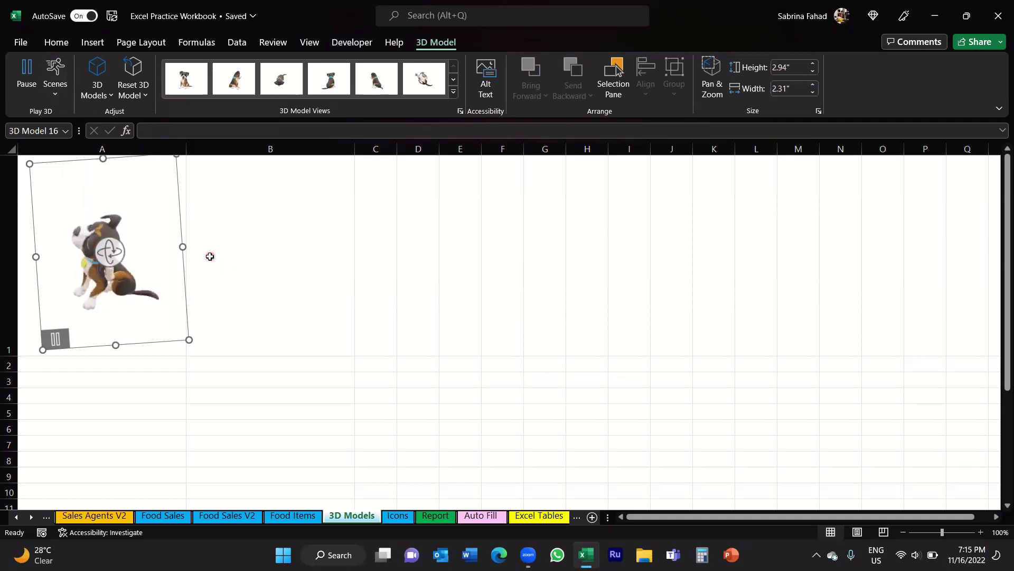
{"action": "left_click", "coordinate": [55, 95]}
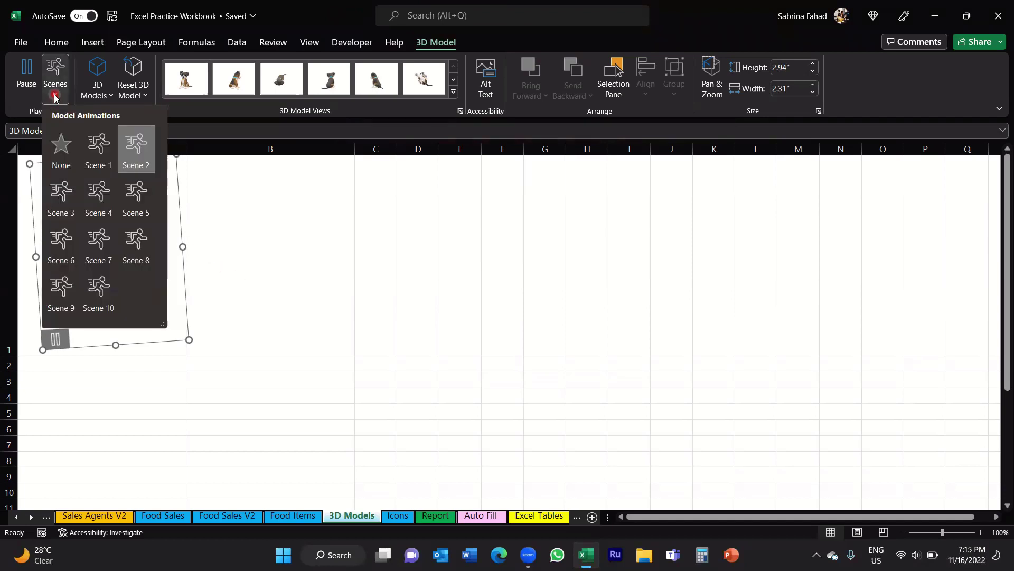
{"action": "left_click", "coordinate": [47, 204]}
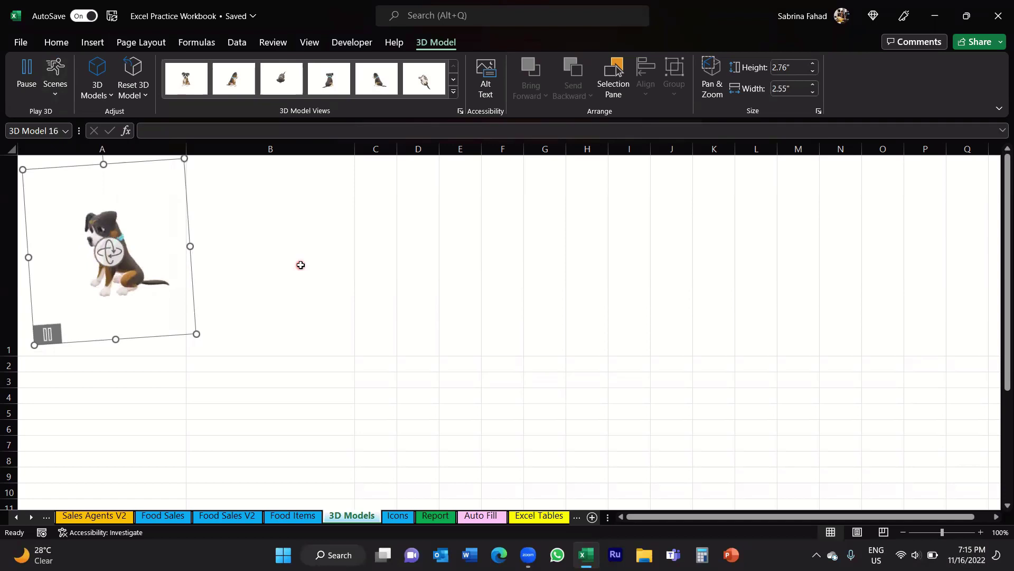
{"action": "left_click", "coordinate": [55, 88]}
{"action": "left_click", "coordinate": [106, 203]}
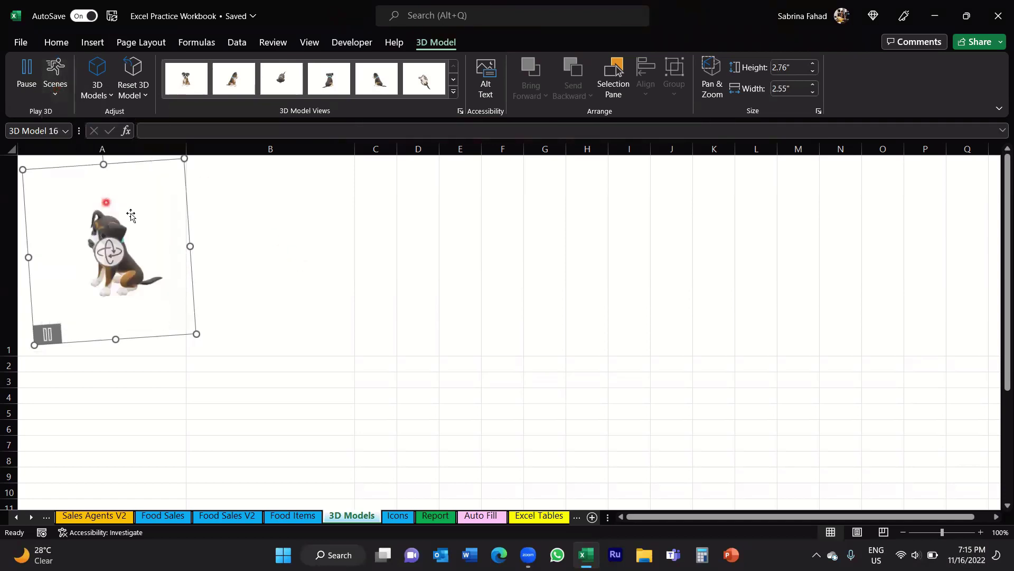
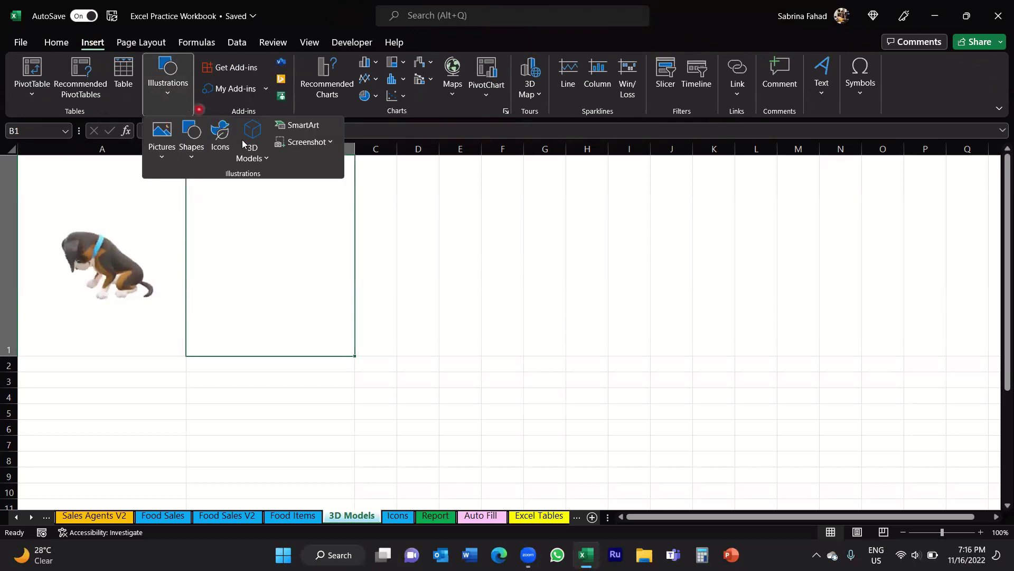
Open the online library of stock 3D models to insert another model in the worksheet
{"action": "left_click", "coordinate": [266, 161]}
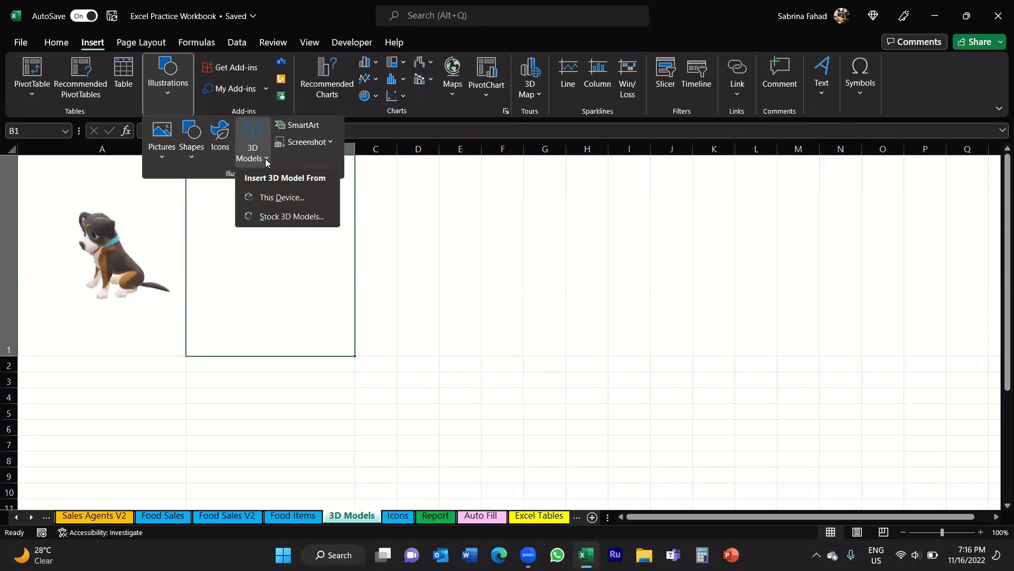
{"action": "left_click", "coordinate": [261, 221]}
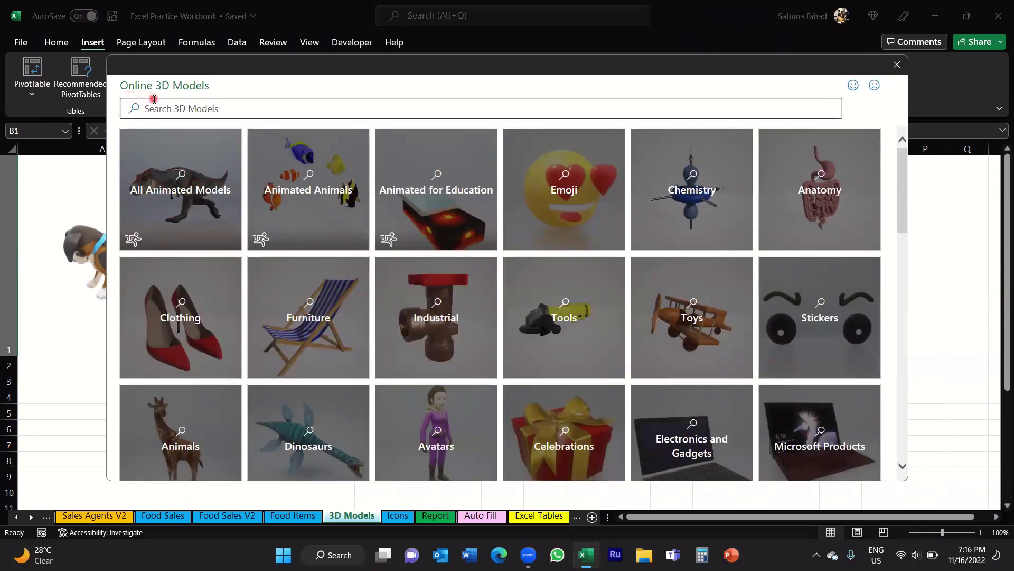
{"action": "mouse_move", "coordinate": [280, 201]}
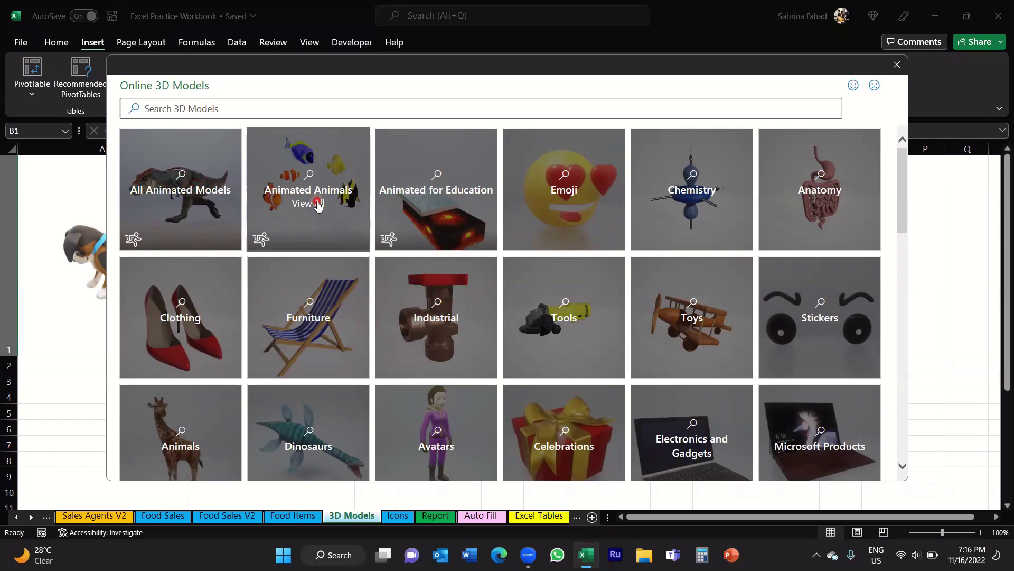
Browse the stock 3D model categories from the animated ones down to the buildings, plants and insects, and return to the first categories
{"action": "mouse_move", "coordinate": [463, 357]}
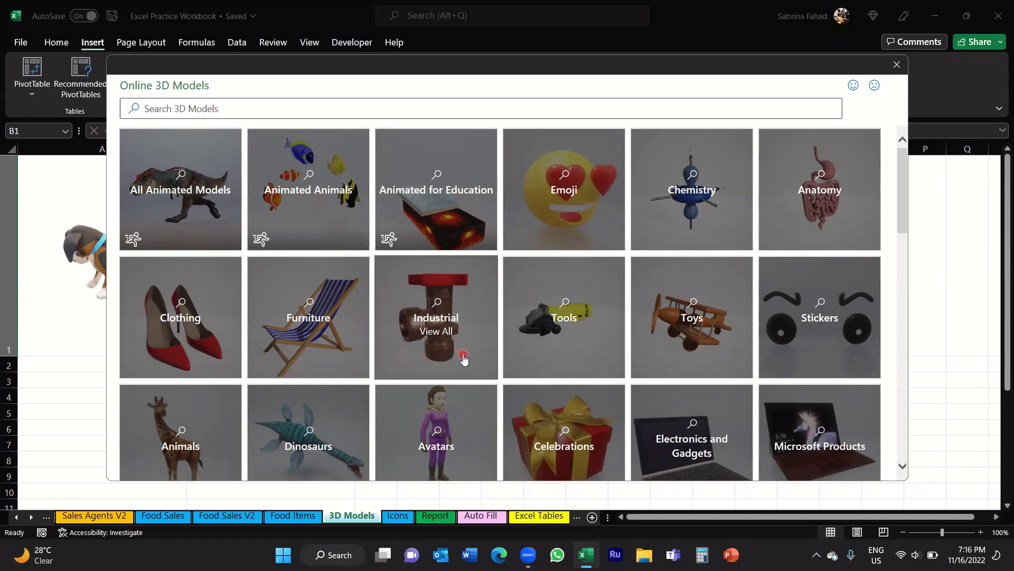
{"action": "scroll", "coordinate": [463, 358], "scroll_direction": "down", "scroll_amount": 1}
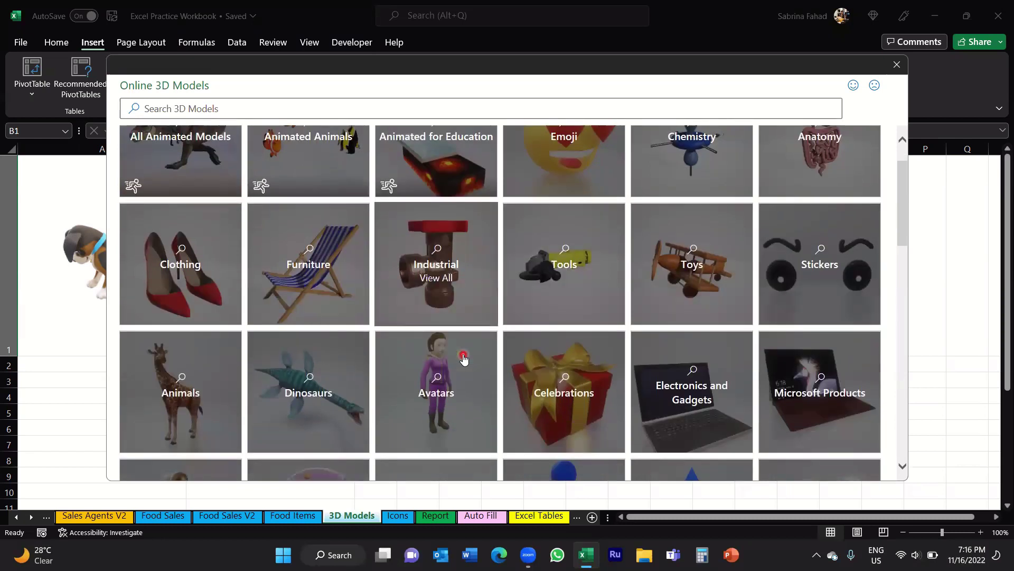
{"action": "scroll", "coordinate": [463, 358], "scroll_direction": "down", "scroll_amount": 1}
{"action": "mouse_move", "coordinate": [202, 238]}
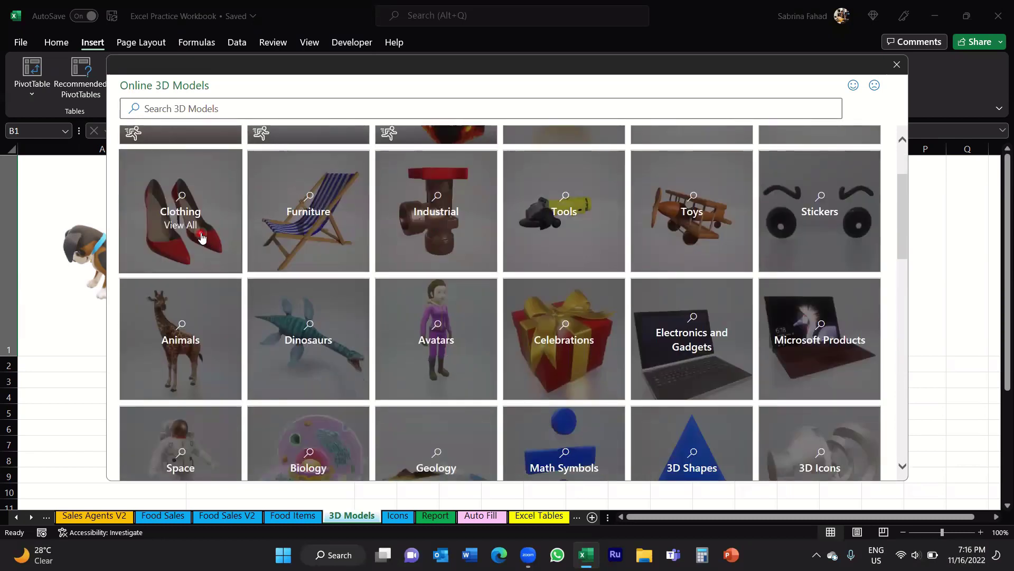
{"action": "mouse_move", "coordinate": [451, 375]}
{"action": "scroll", "coordinate": [451, 376], "scroll_direction": "down", "scroll_amount": 1}
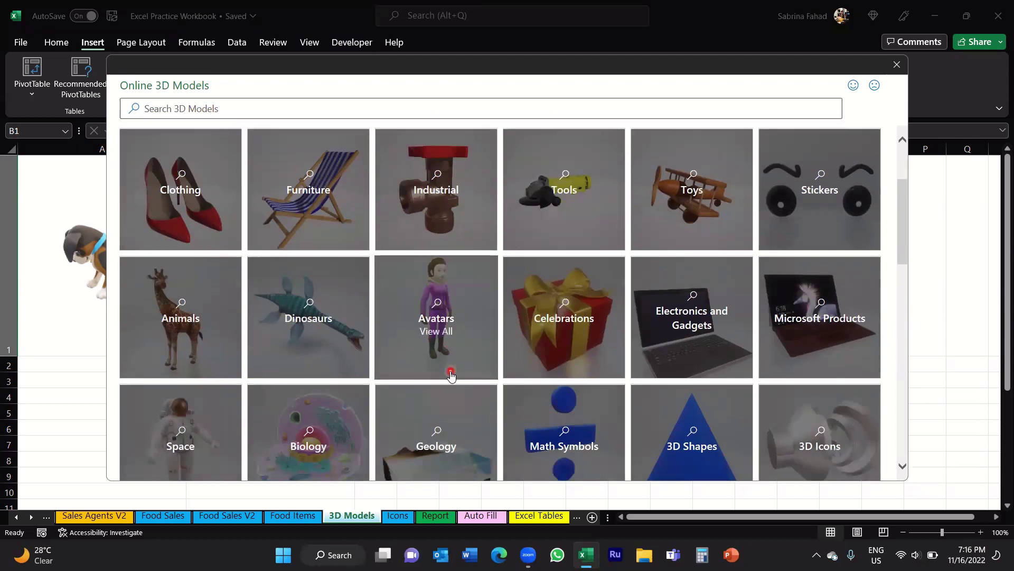
{"action": "scroll", "coordinate": [451, 375], "scroll_direction": "down", "scroll_amount": 2}
{"action": "scroll", "coordinate": [451, 374], "scroll_direction": "down", "scroll_amount": 3}
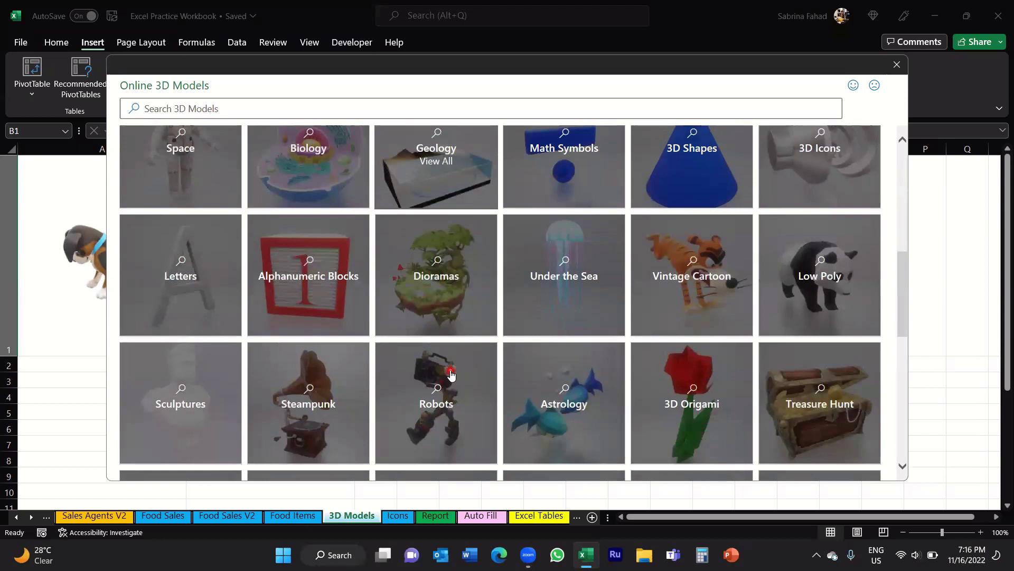
{"action": "scroll", "coordinate": [450, 374], "scroll_direction": "down", "scroll_amount": 3}
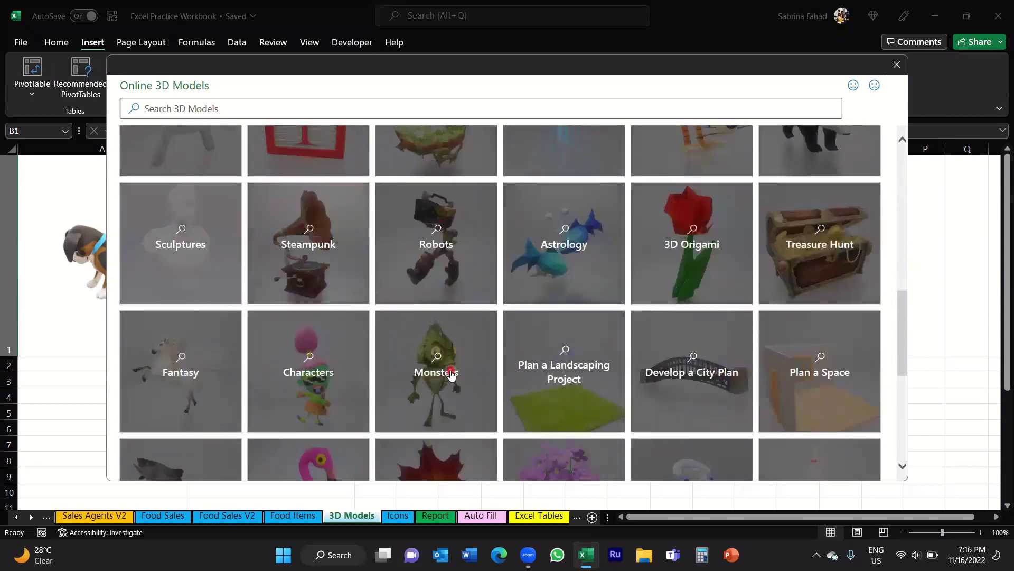
{"action": "scroll", "coordinate": [450, 374], "scroll_direction": "down", "scroll_amount": 1}
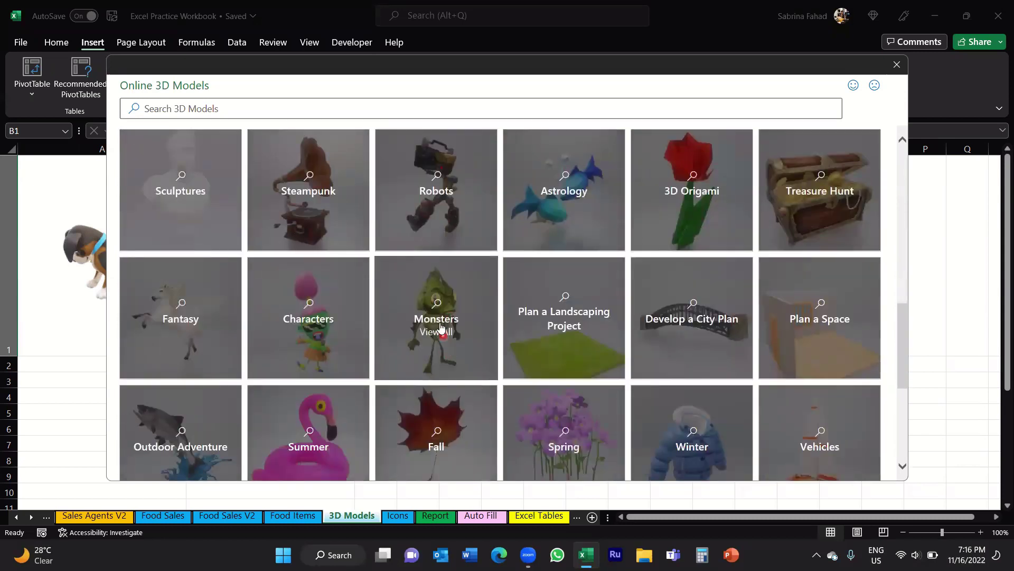
{"action": "scroll", "coordinate": [418, 393], "scroll_direction": "down", "scroll_amount": 1}
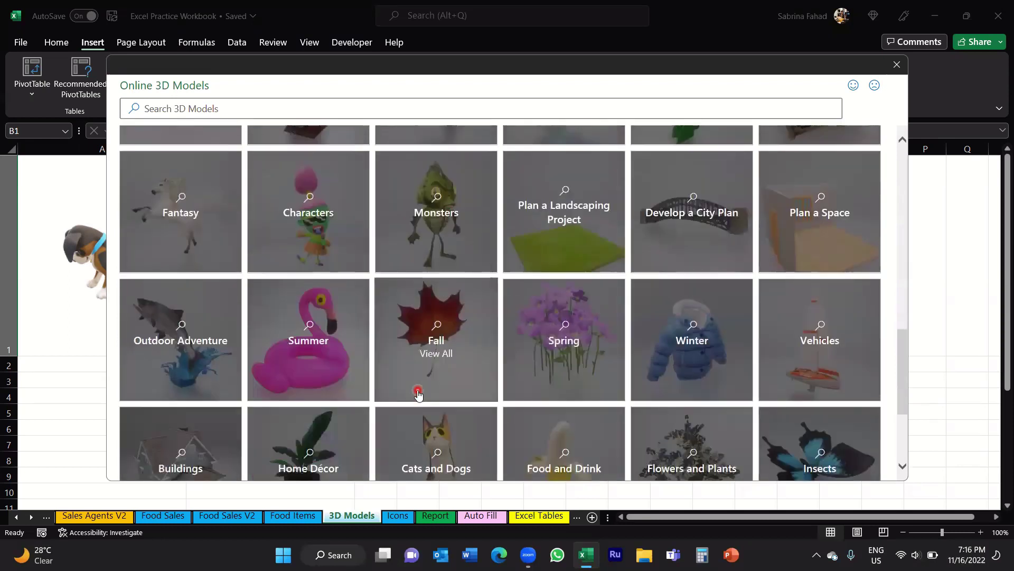
{"action": "scroll", "coordinate": [418, 391], "scroll_direction": "up", "scroll_amount": 15}
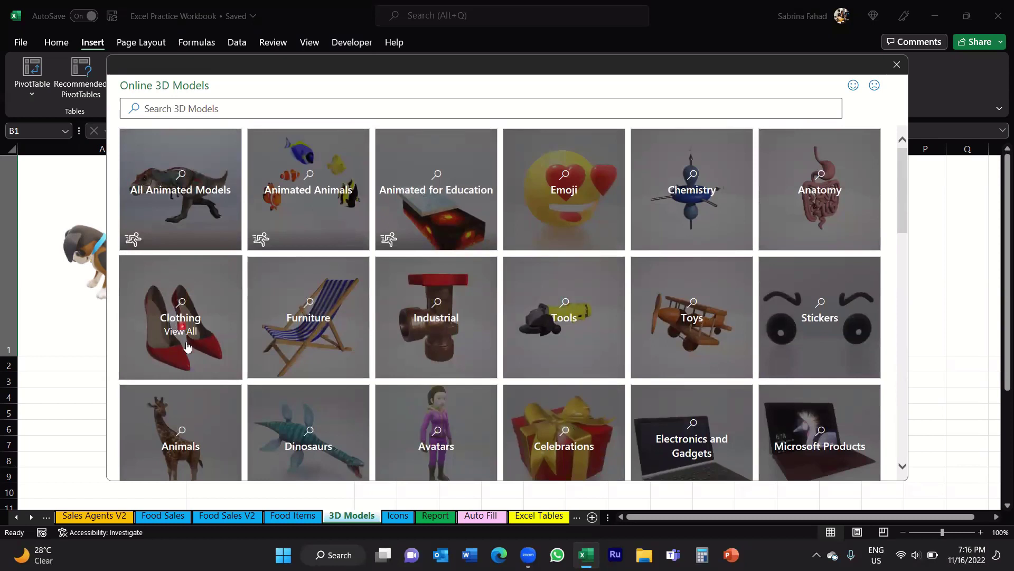
Insert the gold-rimmed wristwatch with a black strap from the Clothing category
{"action": "left_click", "coordinate": [184, 337]}
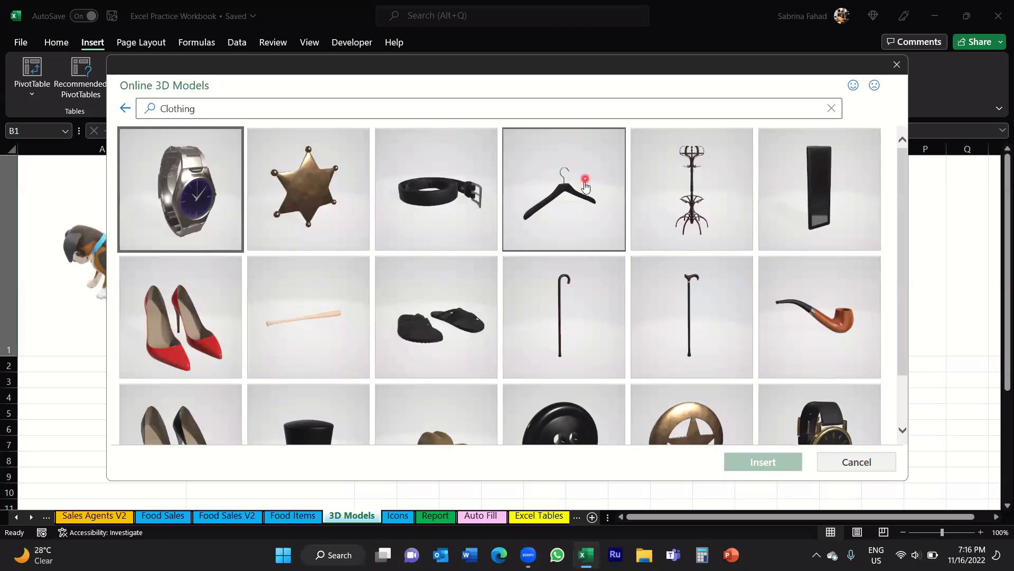
{"action": "scroll", "coordinate": [585, 186], "scroll_direction": "down", "scroll_amount": 1}
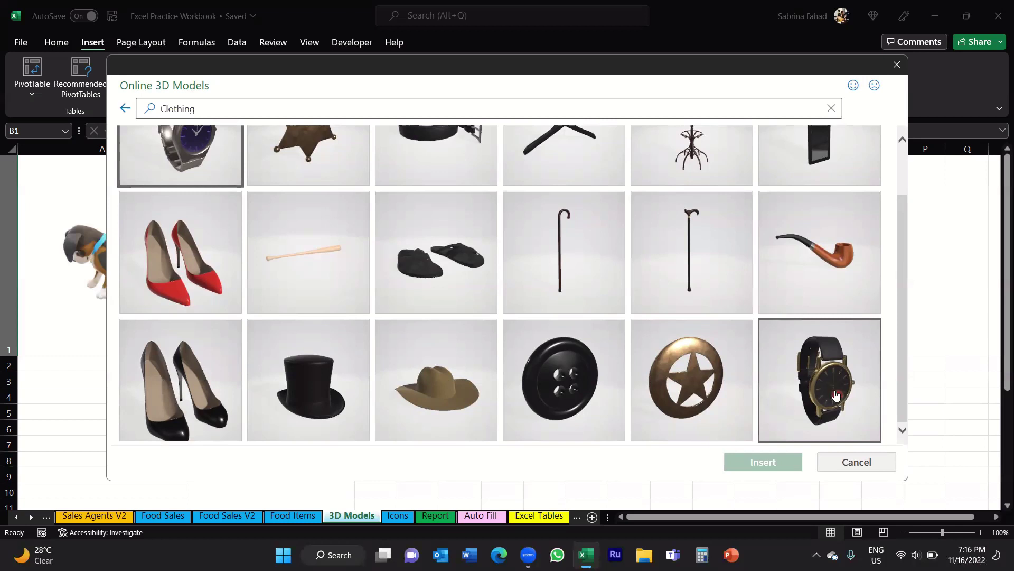
{"action": "left_click", "coordinate": [815, 377]}
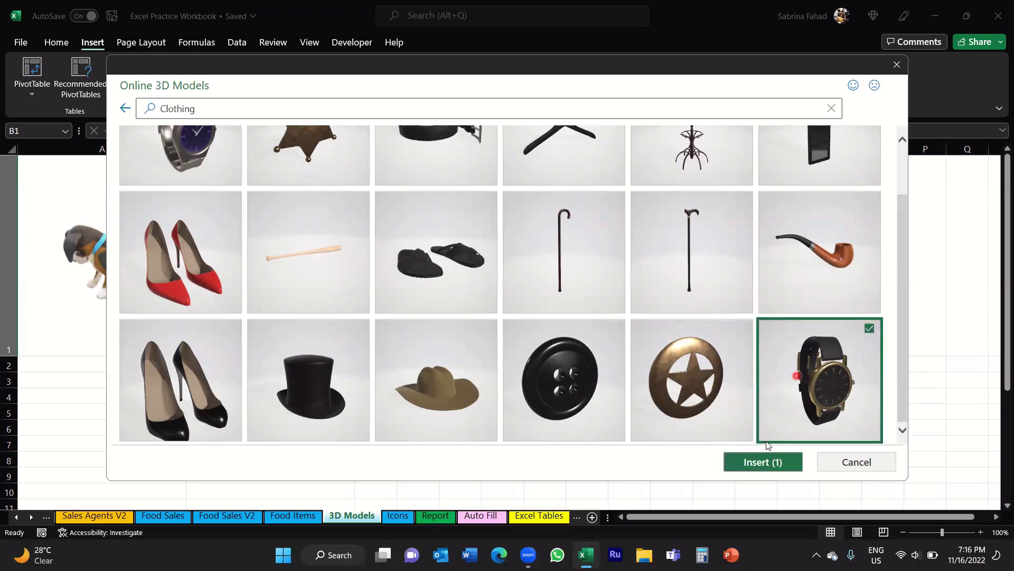
{"action": "left_click", "coordinate": [749, 467]}
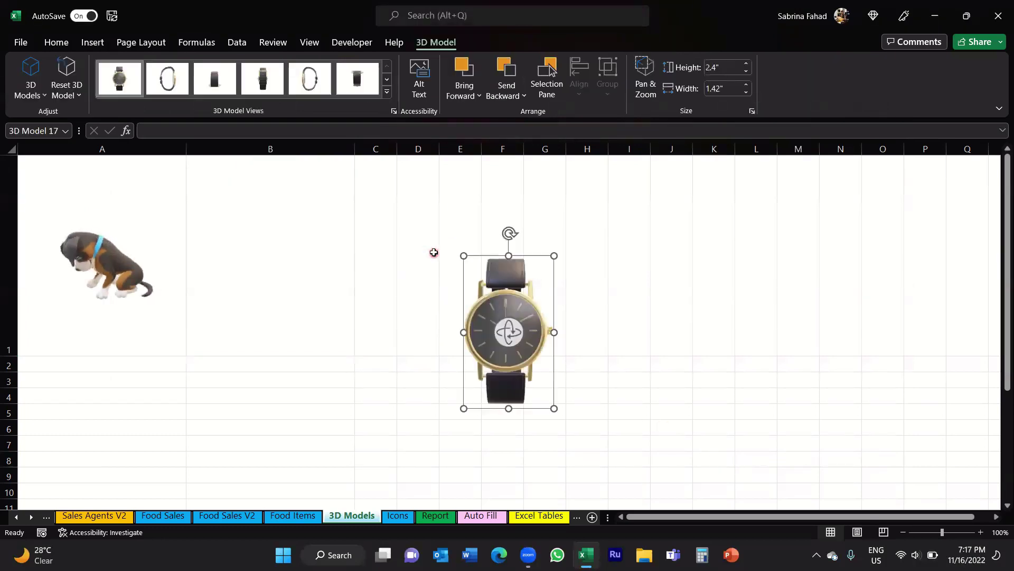
Move the watch model into cell B1, beside the dog
{"action": "left_click_drag", "start_coordinate": [544, 238], "coordinate": [497, 264]}
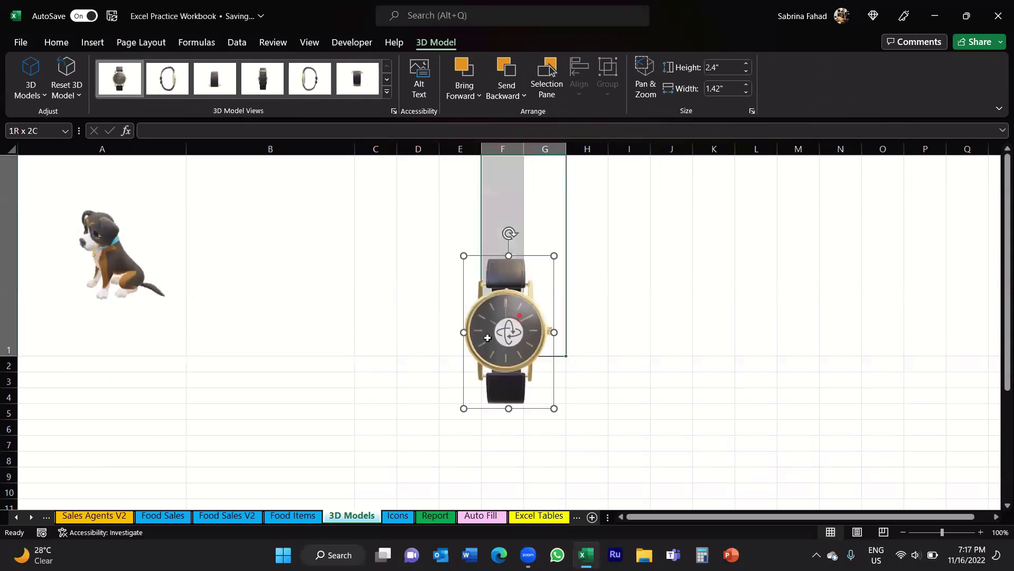
{"action": "left_click", "coordinate": [477, 284]}
{"action": "left_click", "coordinate": [520, 312]}
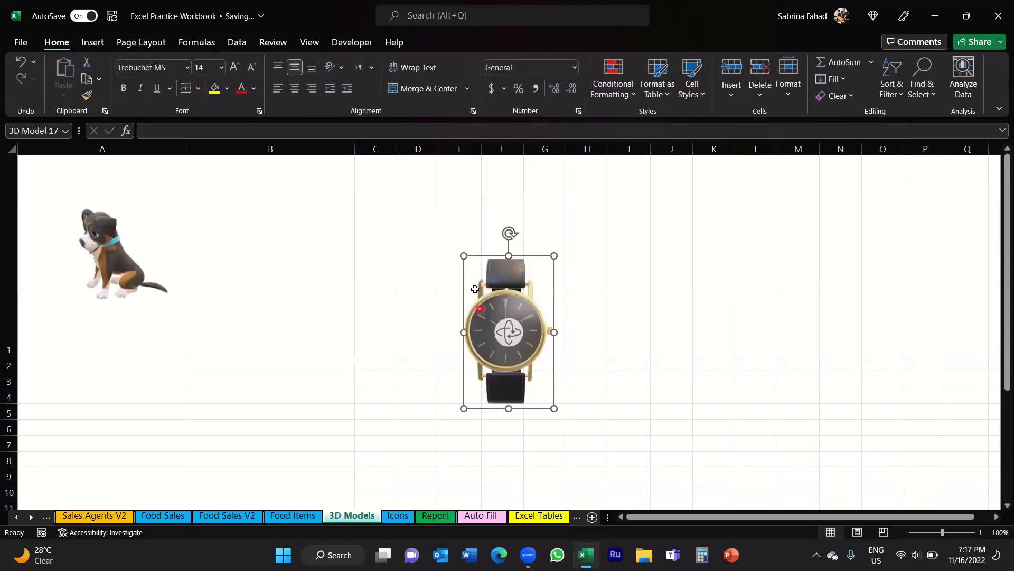
{"action": "left_click", "coordinate": [507, 264]}
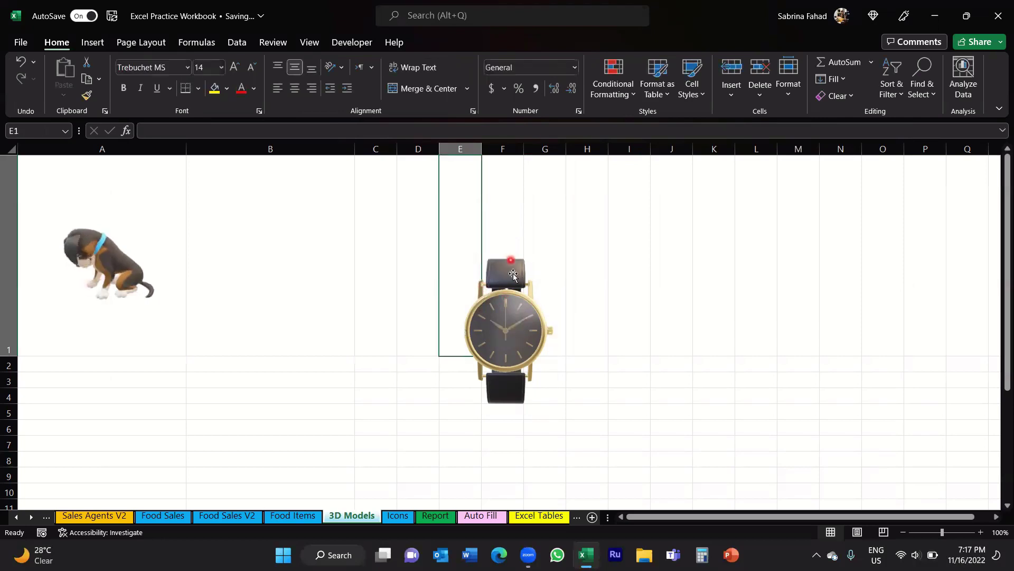
{"action": "left_click_drag", "start_coordinate": [515, 258], "coordinate": [274, 169]}
{"action": "mouse_move", "coordinate": [75, 293]}
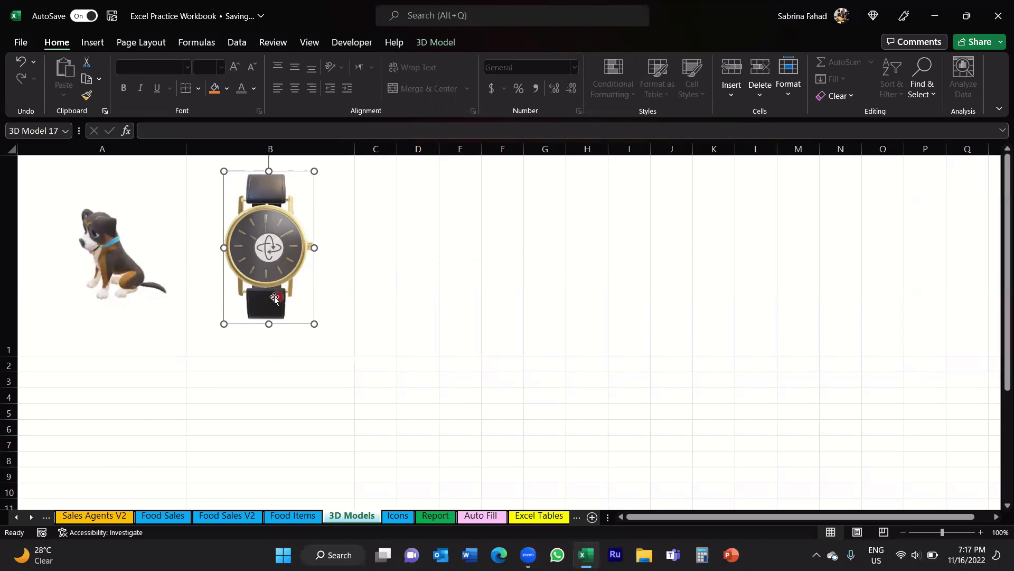
Turn the watch in 3D to face right with a slight clockwise tilt, and shrink it to about 2.14" high by 1.69" wide
{"action": "key", "text": "Escape"}
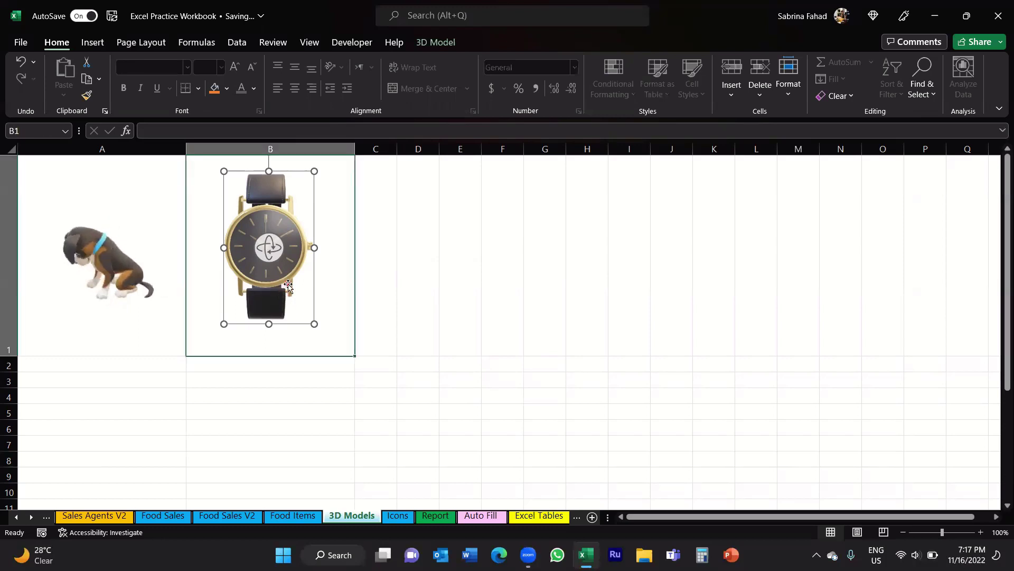
{"action": "left_click", "coordinate": [290, 259]}
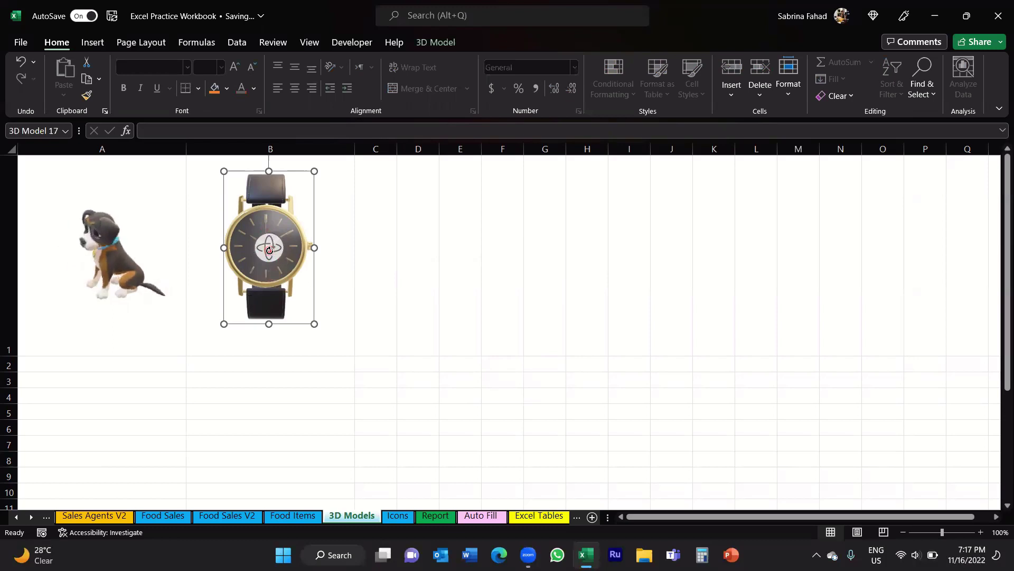
{"action": "left_click_drag", "start_coordinate": [269, 249], "coordinate": [314, 283]}
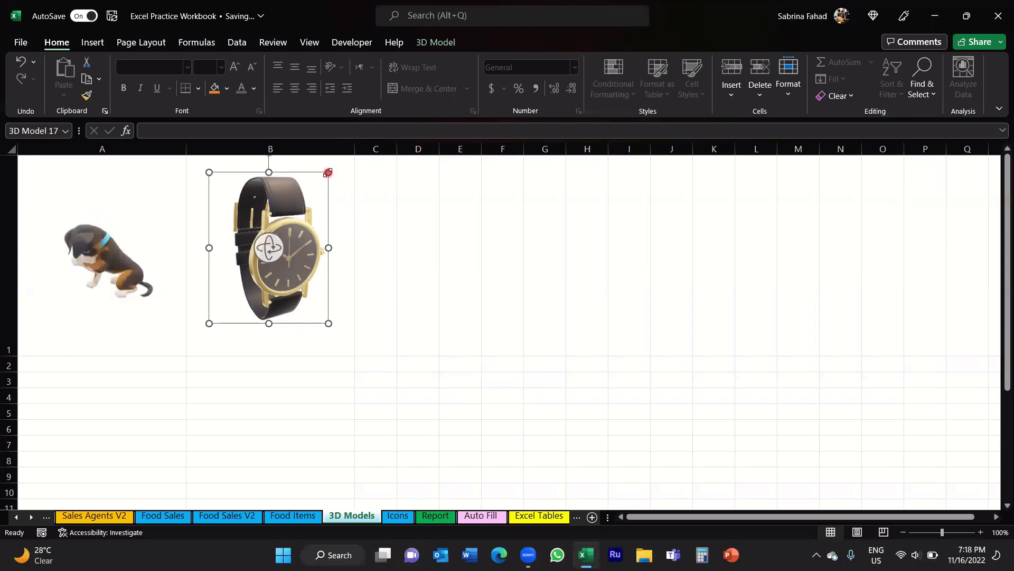
{"action": "left_click_drag", "start_coordinate": [328, 173], "coordinate": [315, 202]}
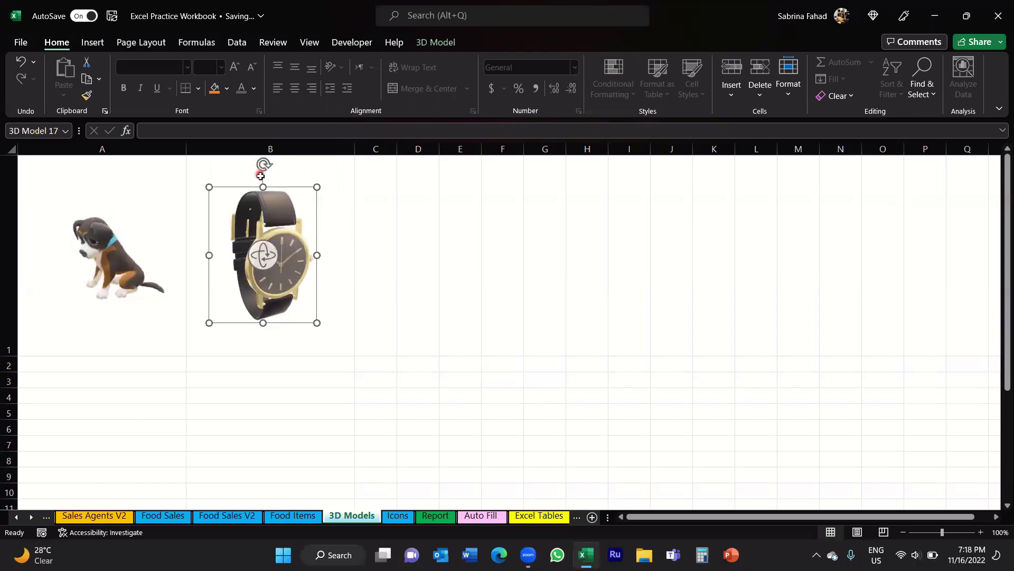
{"action": "mouse_move", "coordinate": [264, 165]}
{"action": "left_mouse_down"}
{"action": "mouse_move", "coordinate": [306, 197]}
{"action": "mouse_move", "coordinate": [310, 293]}
{"action": "mouse_move", "coordinate": [257, 317]}
{"action": "mouse_move", "coordinate": [243, 310]}
{"action": "mouse_move", "coordinate": [215, 233]}
{"action": "mouse_move", "coordinate": [262, 173]}
{"action": "mouse_move", "coordinate": [283, 186]}
{"action": "mouse_move", "coordinate": [273, 181]}
{"action": "left_mouse_up"}
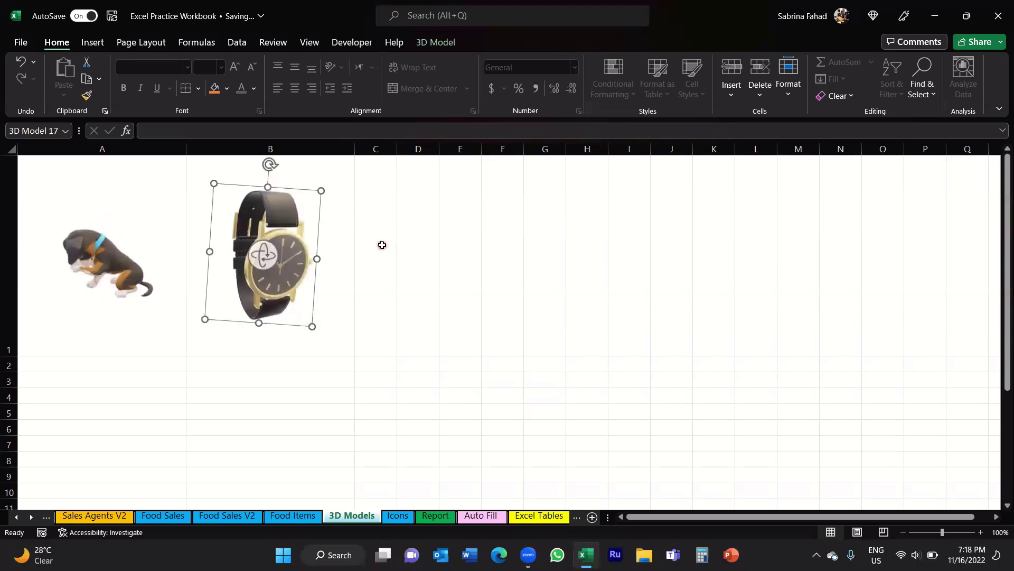
Try the five other preset 3D model views on the watch, return it to the first front view, and select cell C1
{"action": "left_click", "coordinate": [439, 44]}
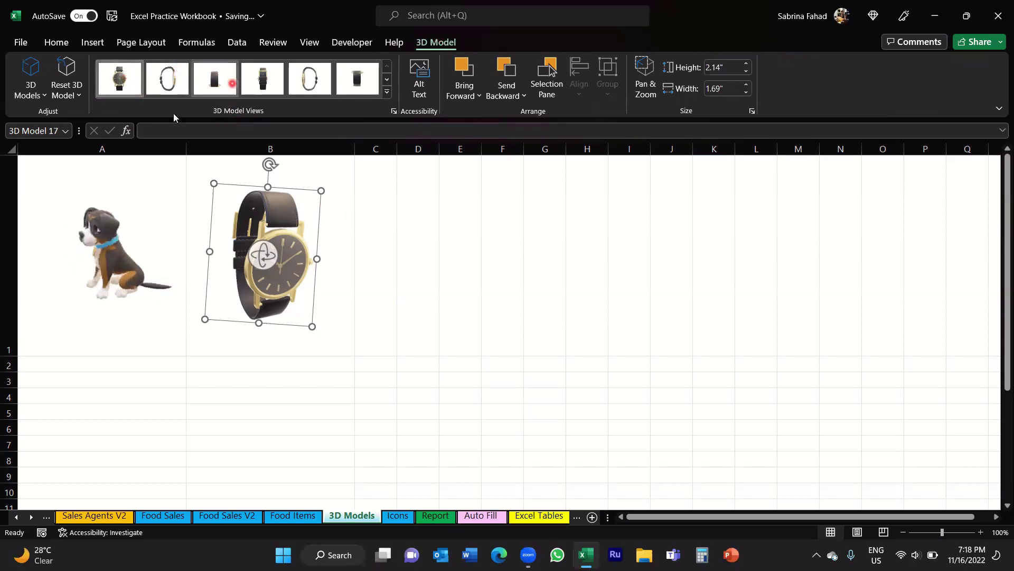
{"action": "left_click", "coordinate": [176, 83]}
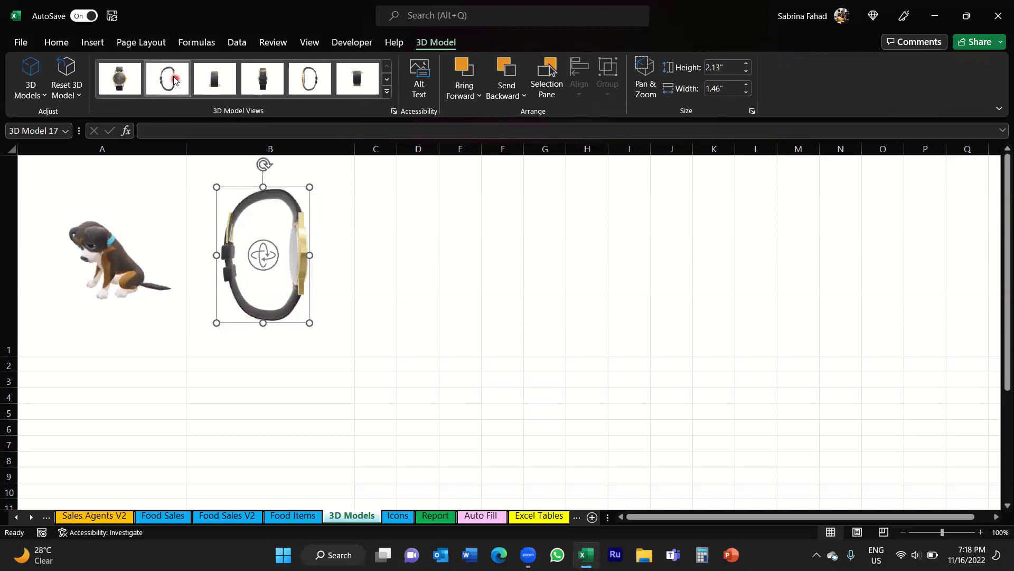
{"action": "left_click", "coordinate": [228, 83]}
{"action": "left_click", "coordinate": [278, 83]}
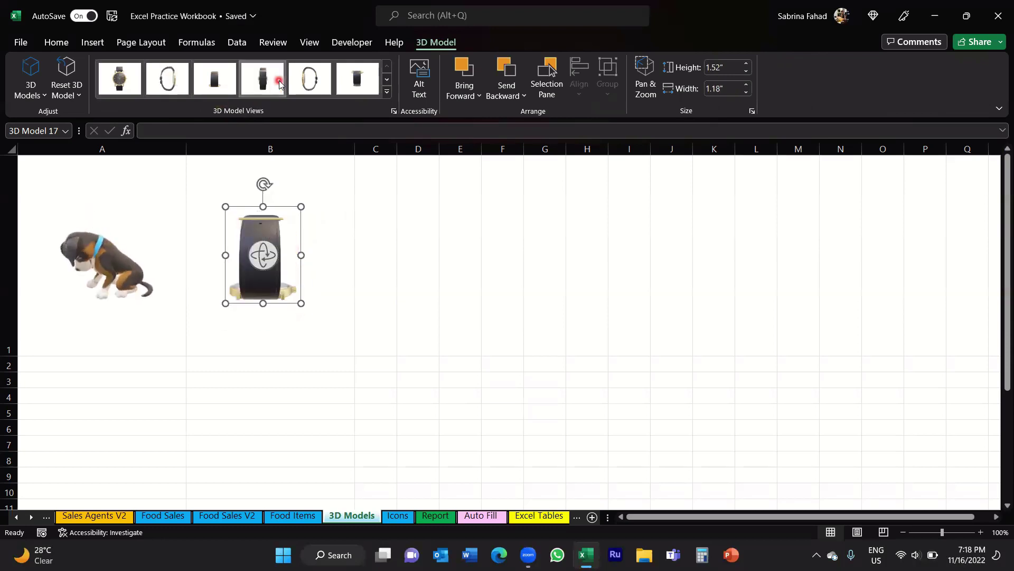
{"action": "left_click", "coordinate": [328, 80]}
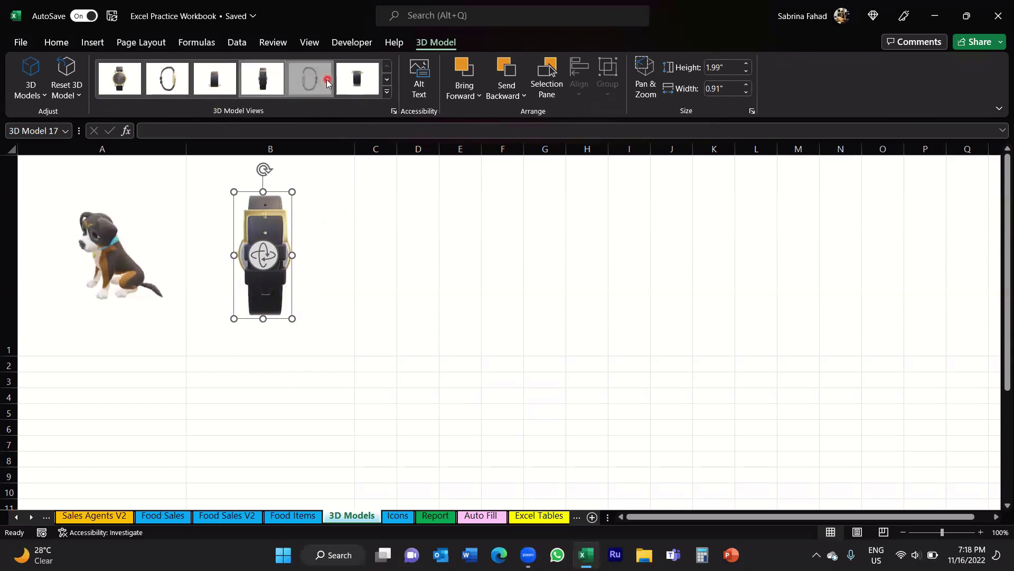
{"action": "left_click", "coordinate": [372, 84]}
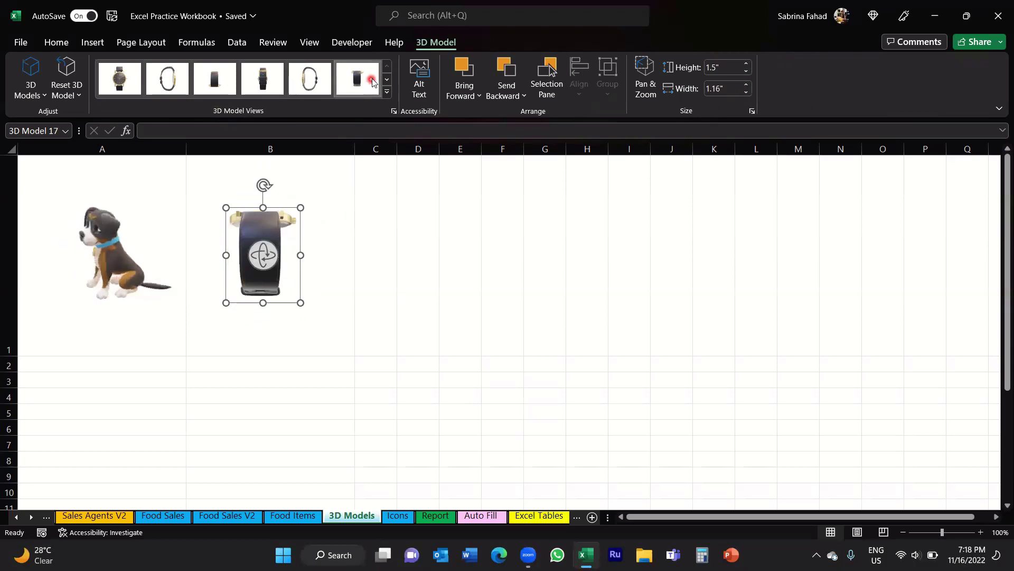
{"action": "left_click", "coordinate": [117, 85]}
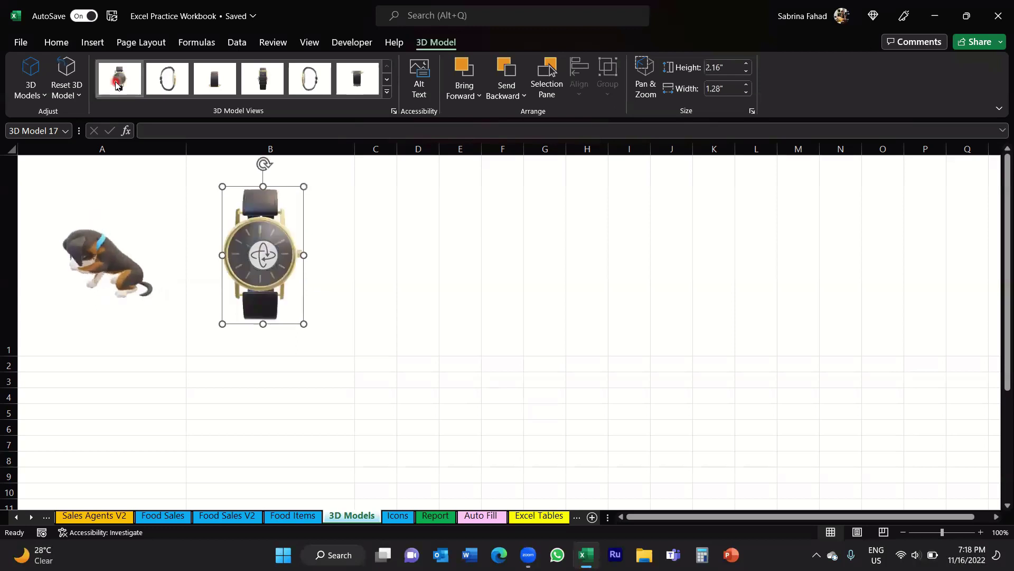
{"action": "left_click", "coordinate": [379, 310]}
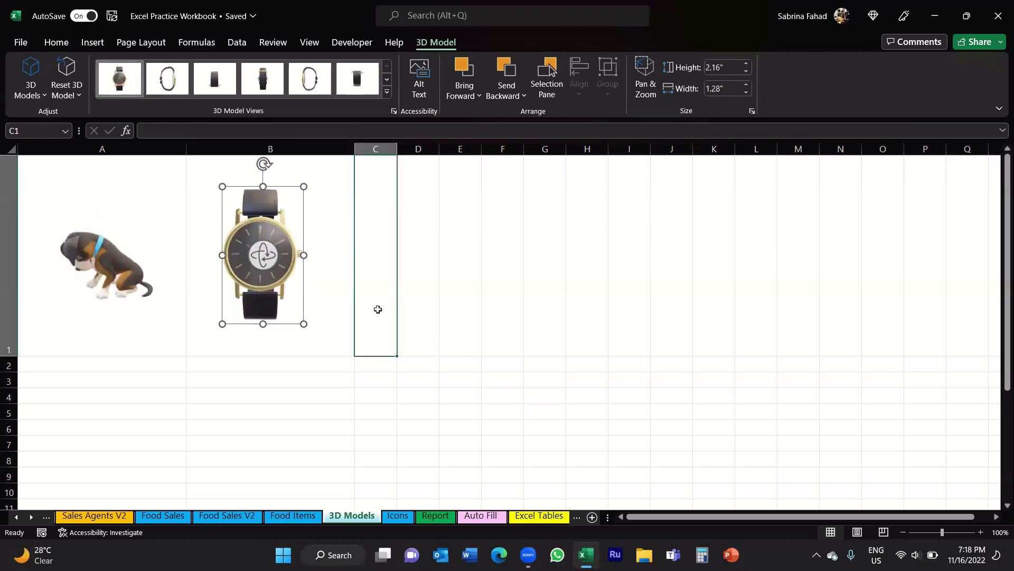